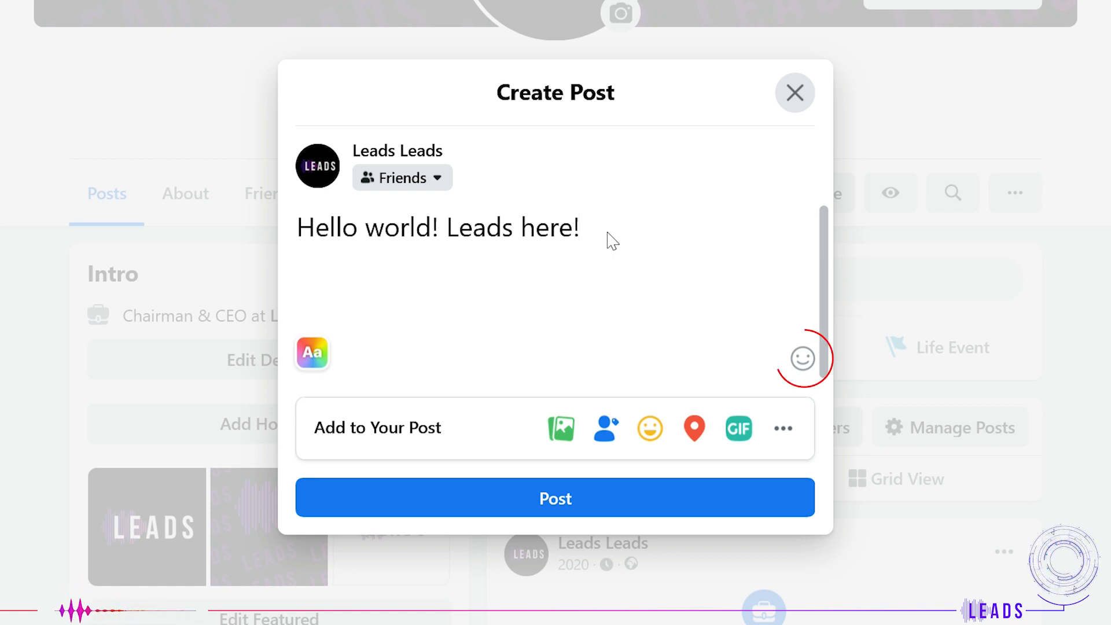
# Step: Insert the beaming grin emoji with smiling eyes after "Hello world! Leads here!" in the post text
pyautogui.click(802, 358)
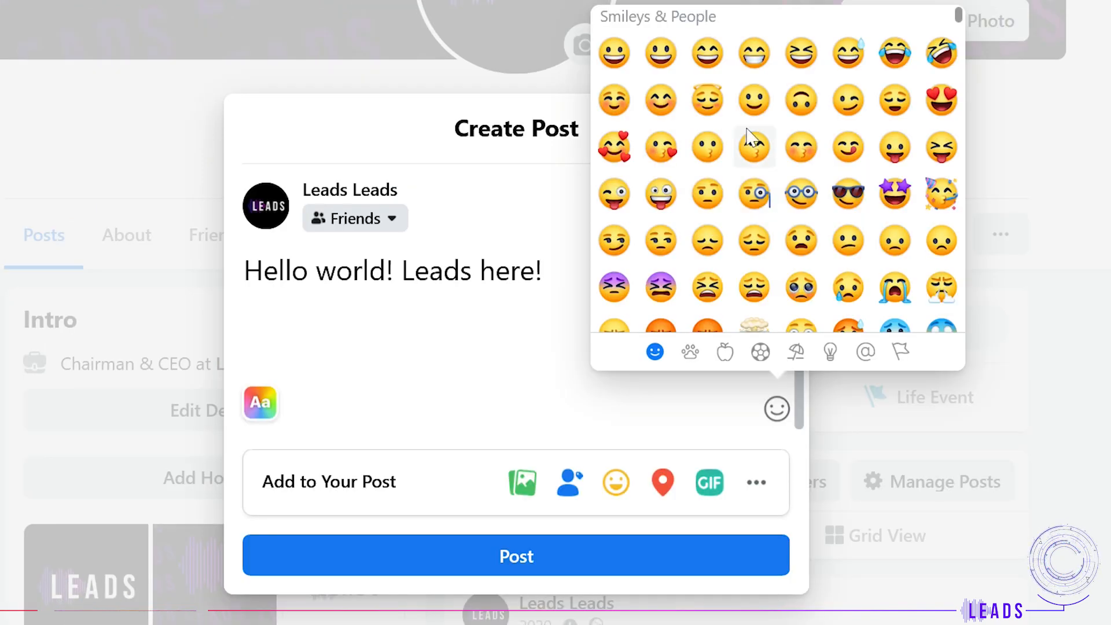
pyautogui.click(754, 54)
pyautogui.click(498, 332)
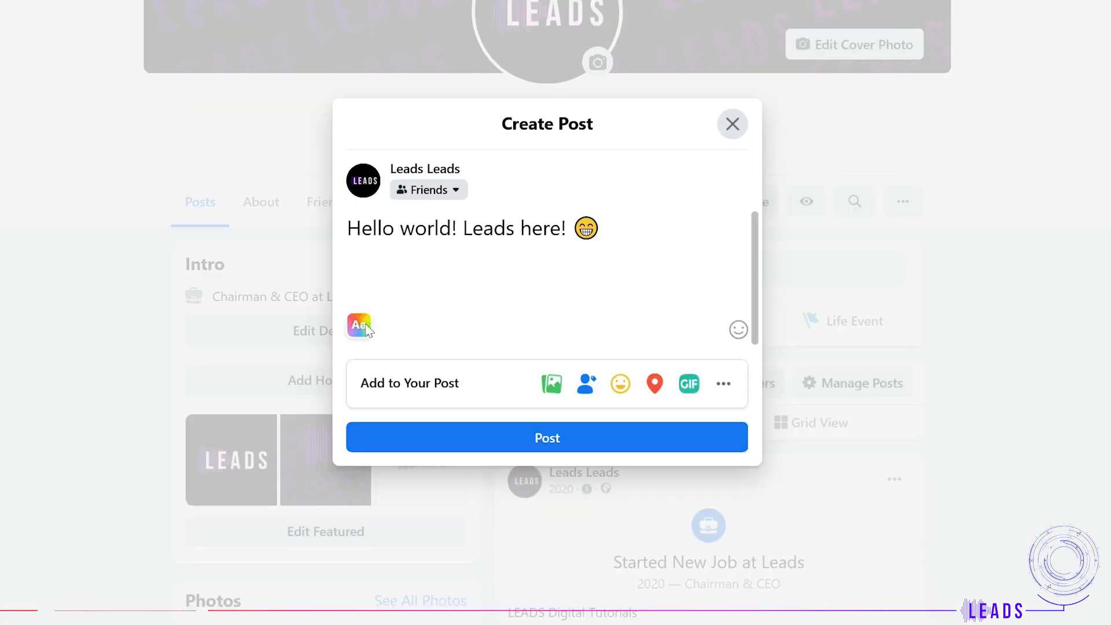
# Step: Browse the full set of post backgrounds and apply the orange flame background to the post
pyautogui.click(260, 402)
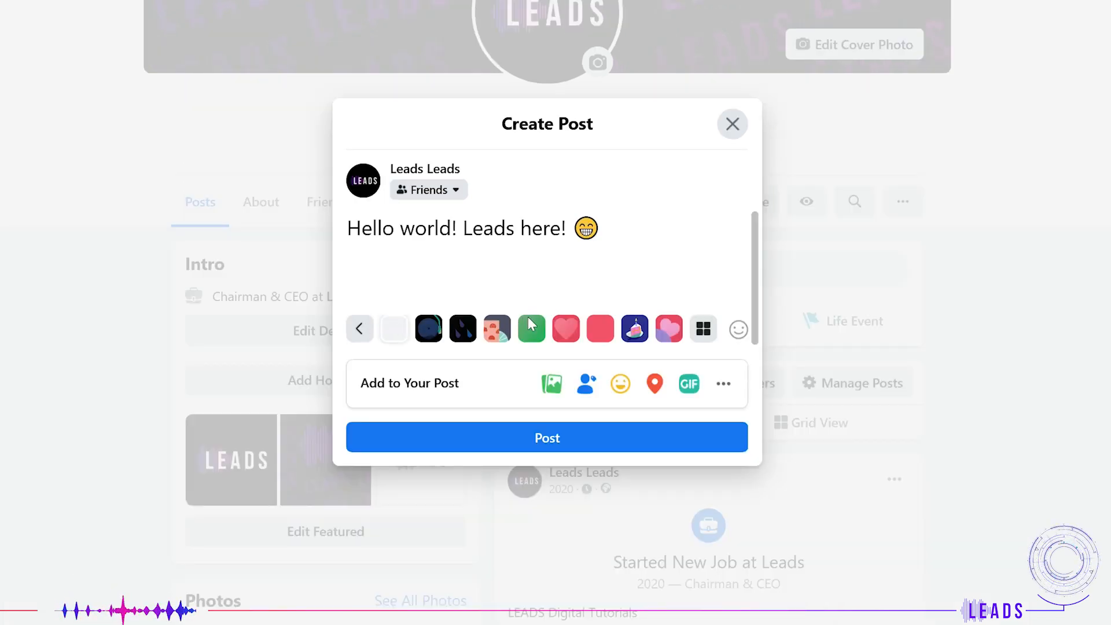
pyautogui.click(703, 328)
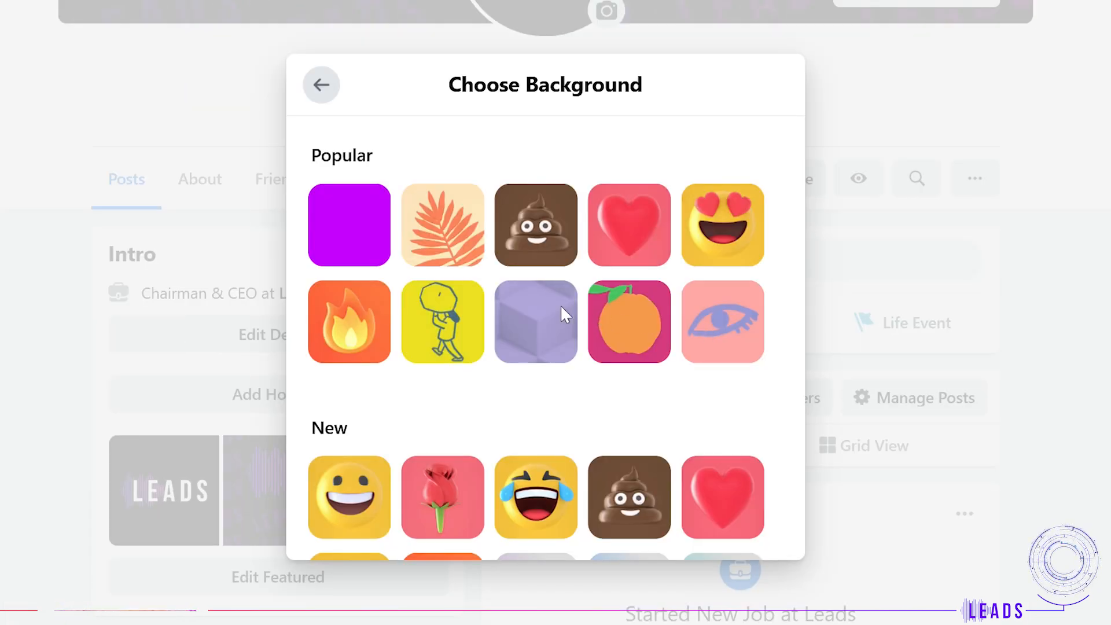
pyautogui.scroll(-10, 563, 312)
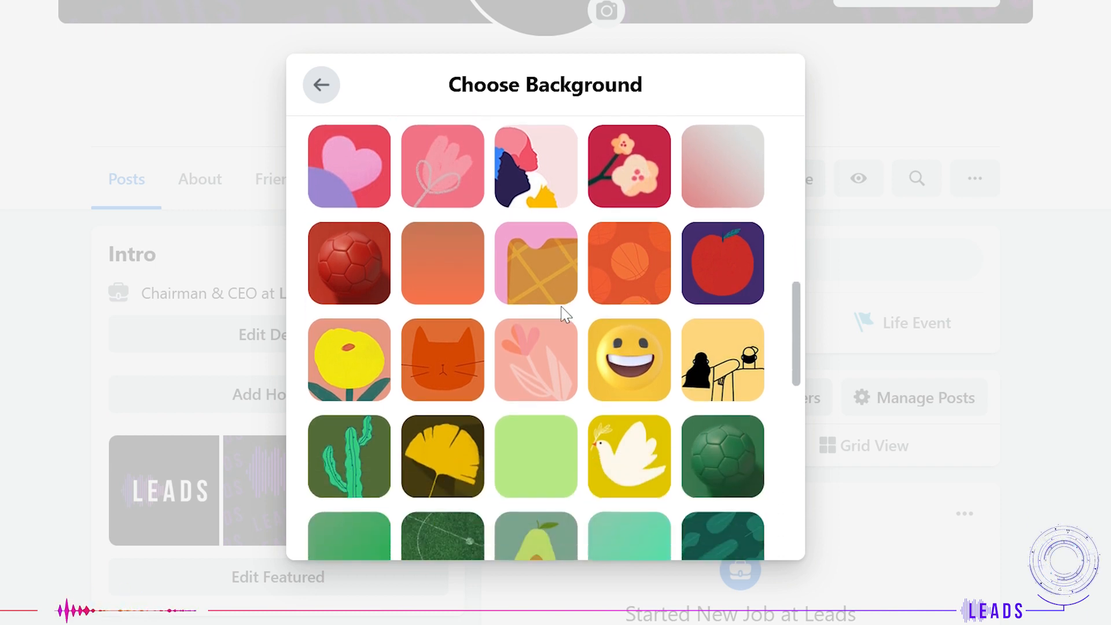
pyautogui.scroll(-10, 561, 307)
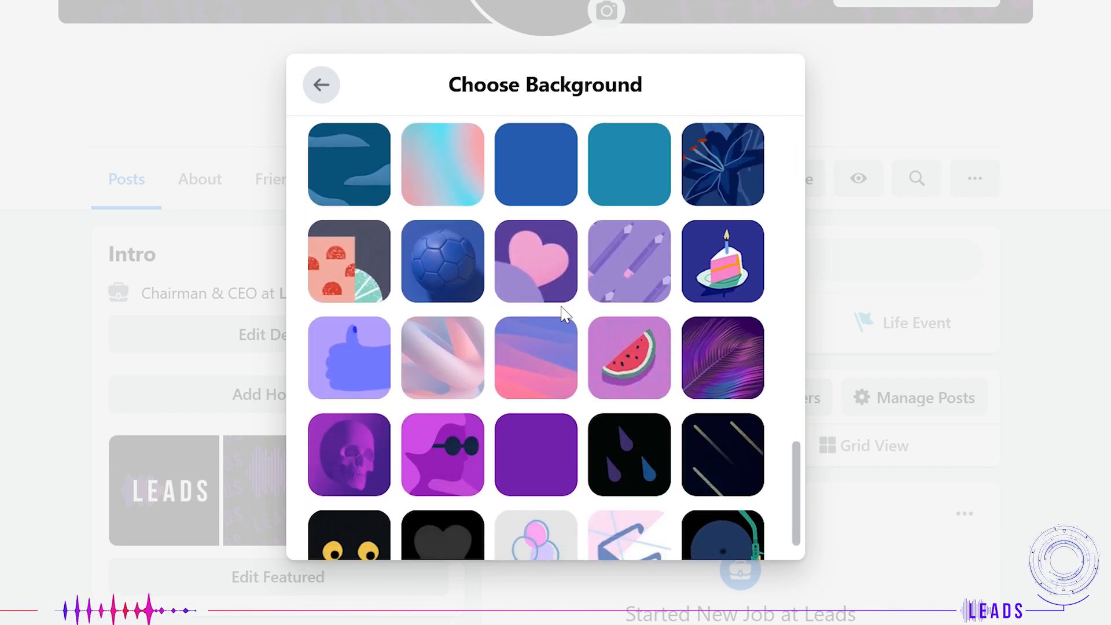
pyautogui.scroll(-1, 565, 314)
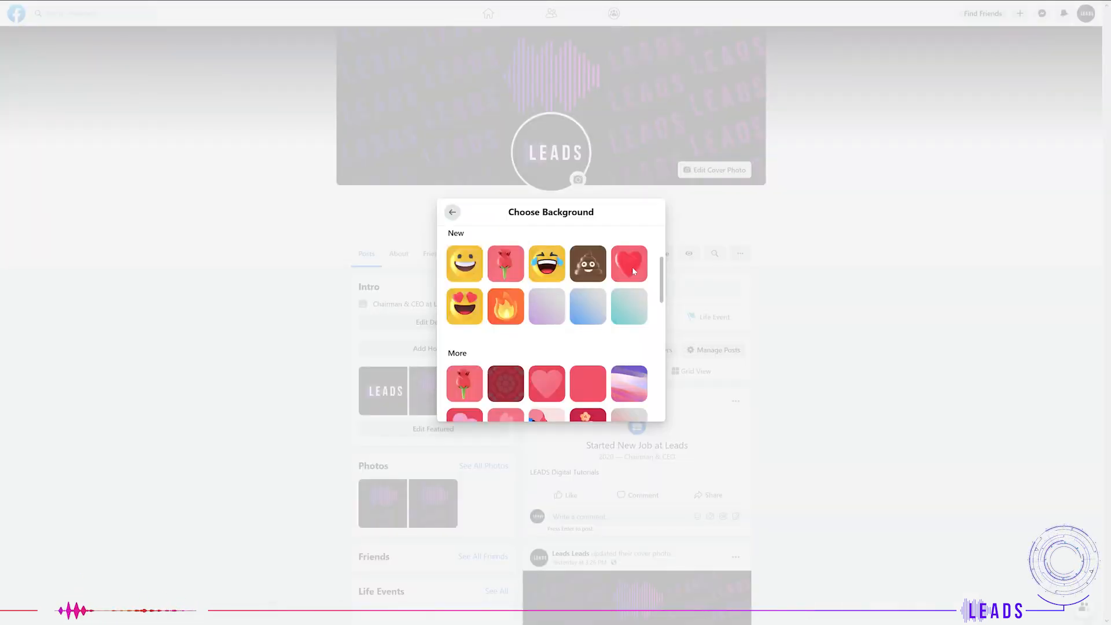
pyautogui.click(632, 266)
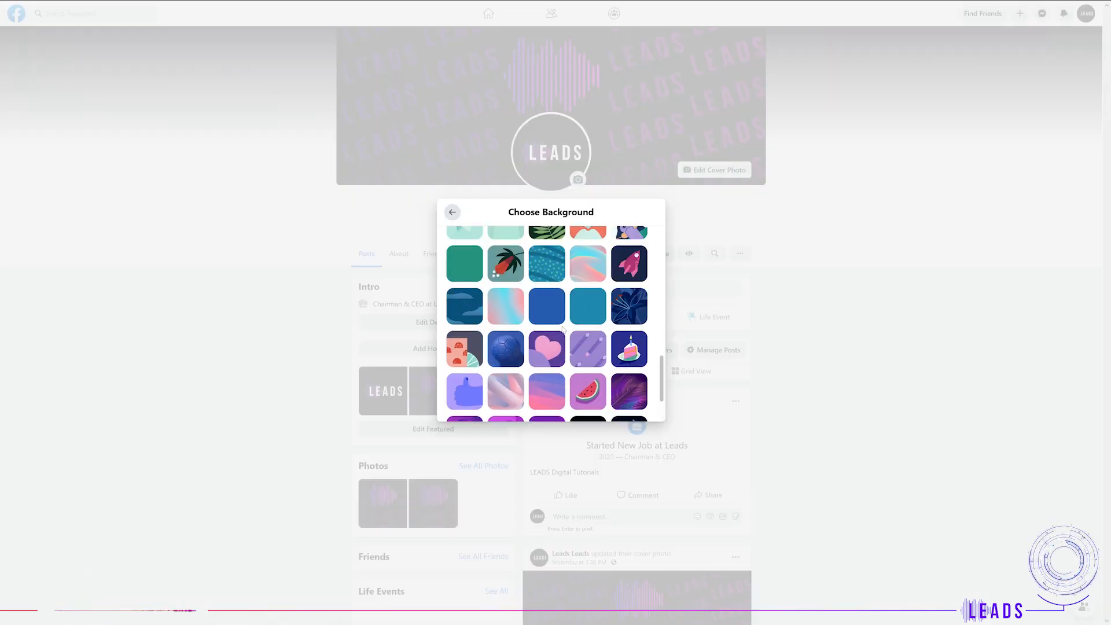
pyautogui.scroll(1, 556, 324)
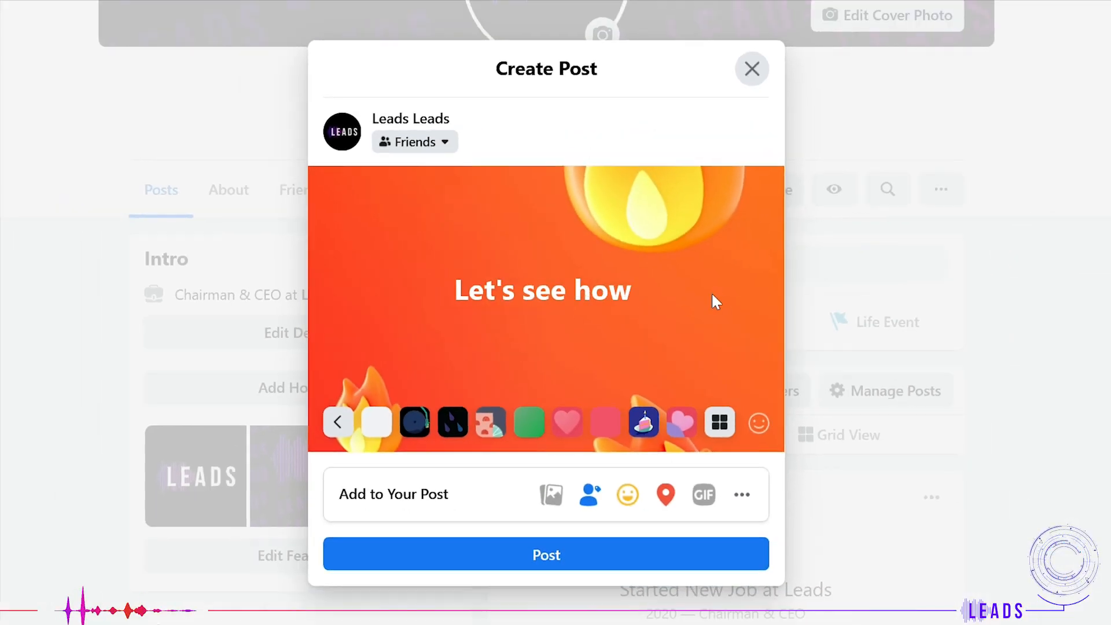
# Step: Continue the post: "long would it take for the background to stay in this glorious textbox. It would be a shame it would stop working after 130 characters"
pyautogui.write('long would it take for the b')
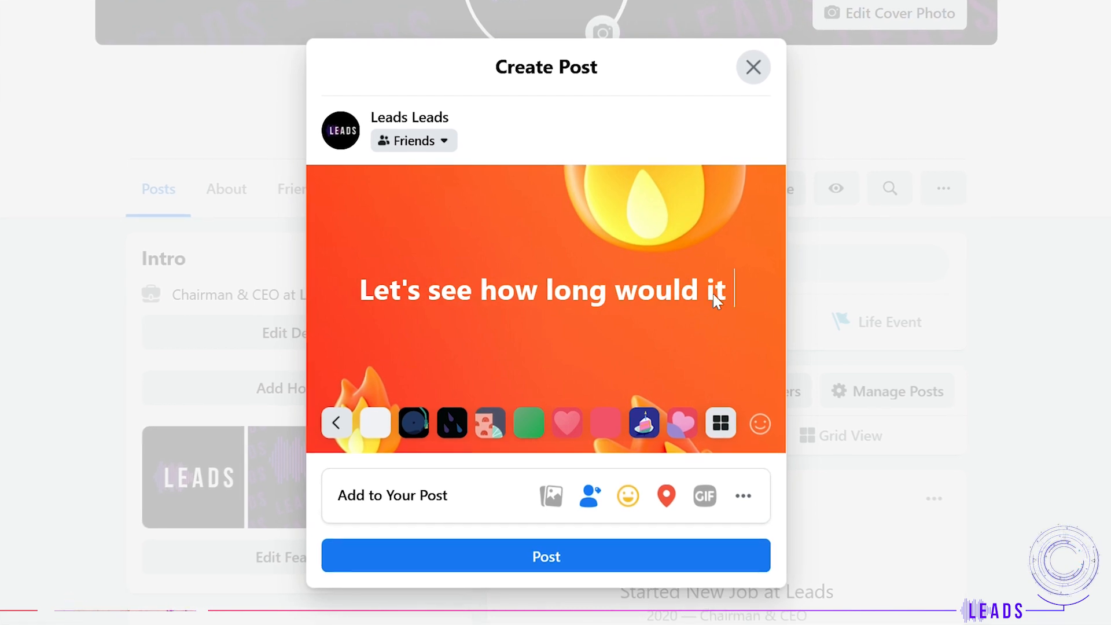
pyautogui.write('ackground to stay in this glorious text')
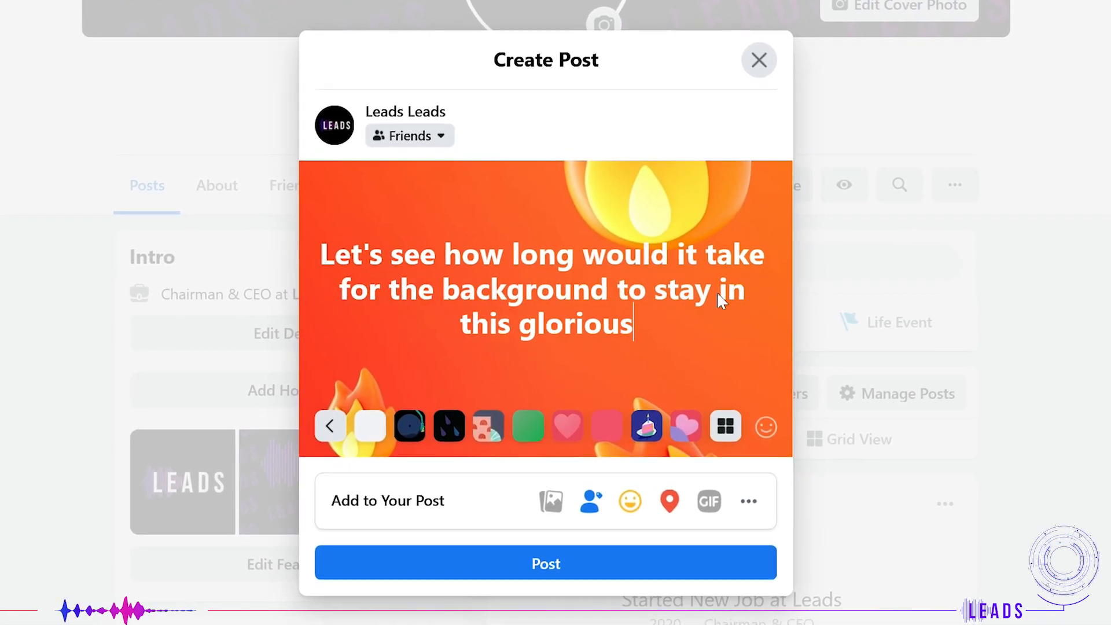
pyautogui.write('box. It would be a shame if it would ')
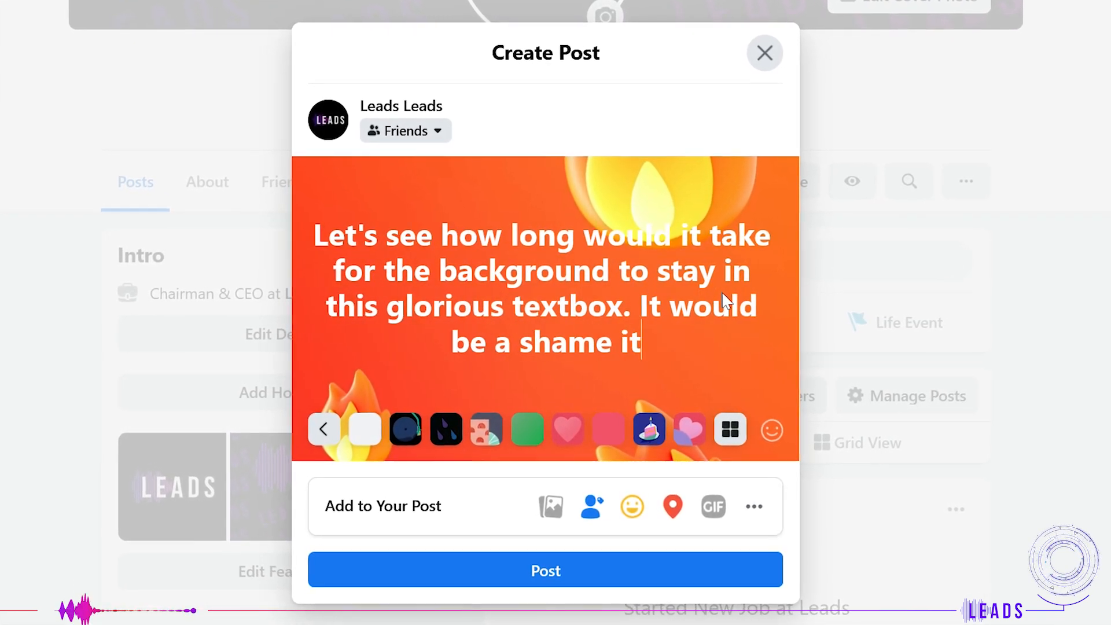
pyautogui.write('stop working after 130 characters')
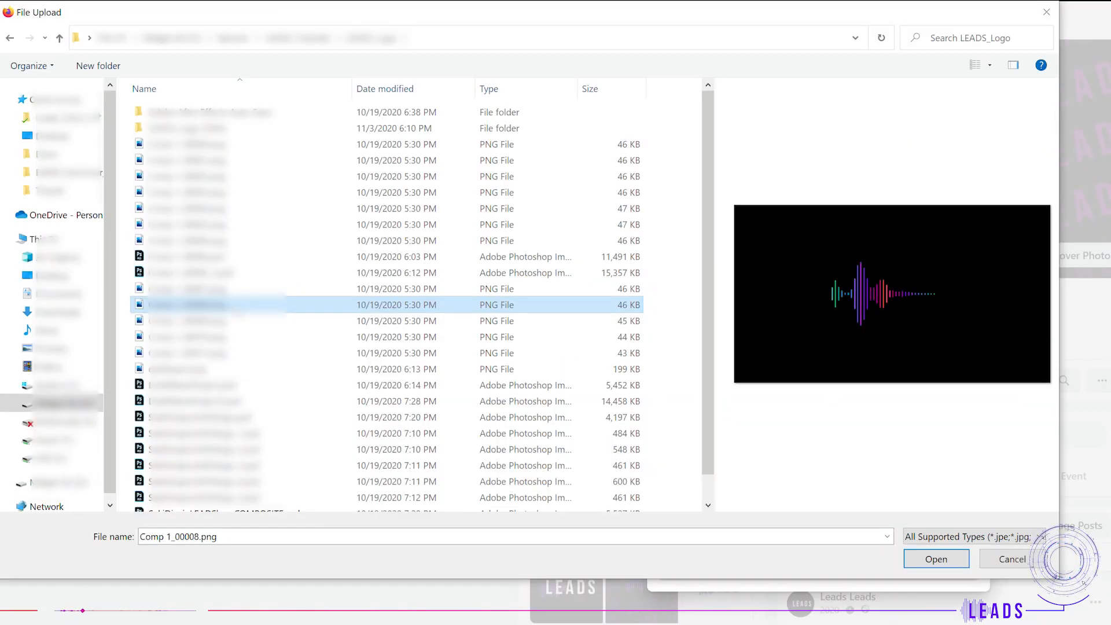
# Step: Attach the image Comp 1_00008.png to the post and crop it in the photo editor
pyautogui.click(935, 557)
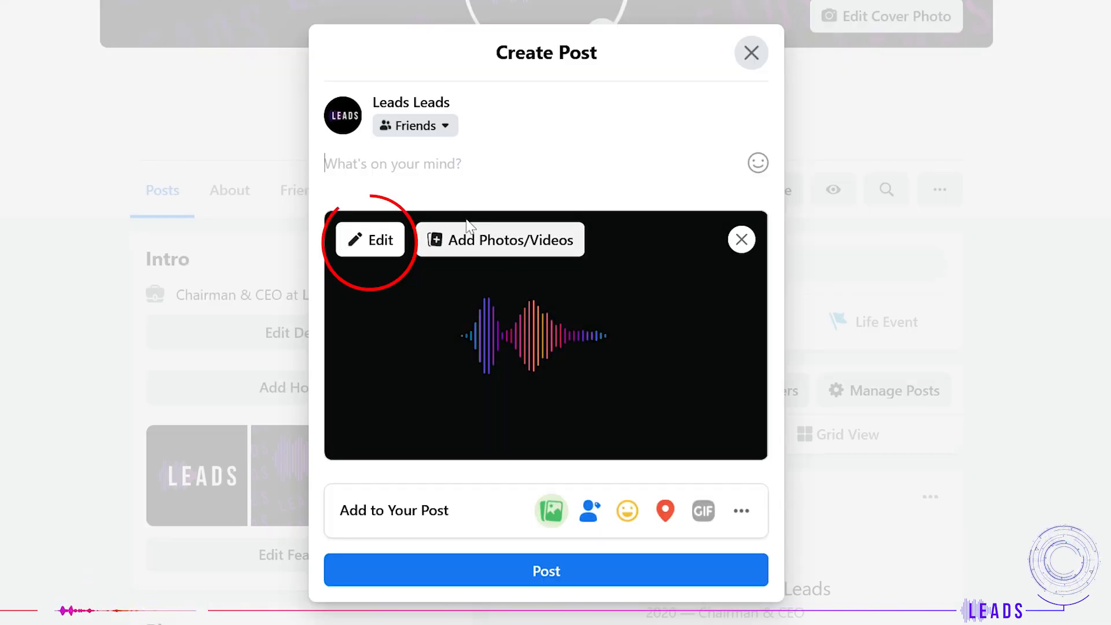
pyautogui.click(370, 241)
pyautogui.moveTo(308, 145); pyautogui.dragTo(493, 245)
# Step: Rotate the attached photo and pick a spot near the waveform for tagging someone
pyautogui.click(168, 141)
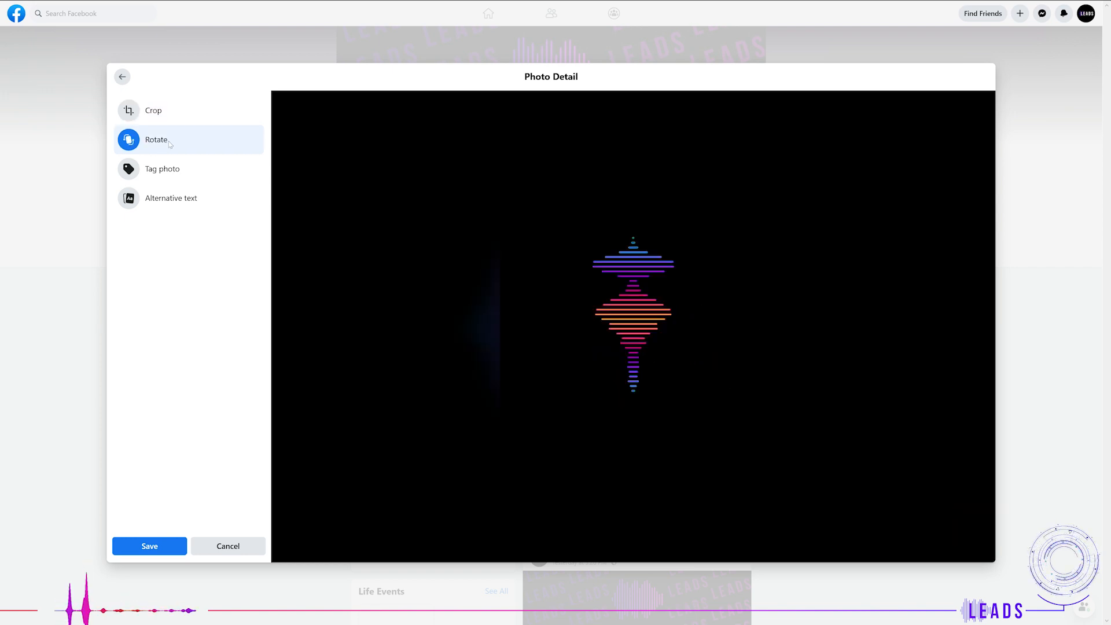
pyautogui.click(169, 142)
pyautogui.click(169, 141)
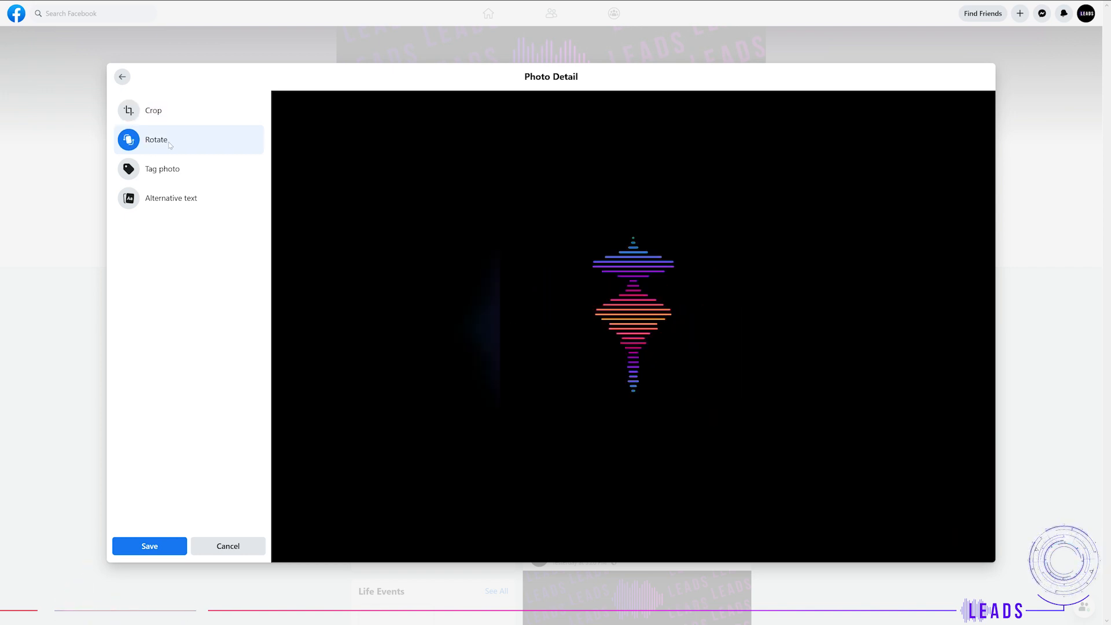
pyautogui.click(163, 168)
pyautogui.click(614, 327)
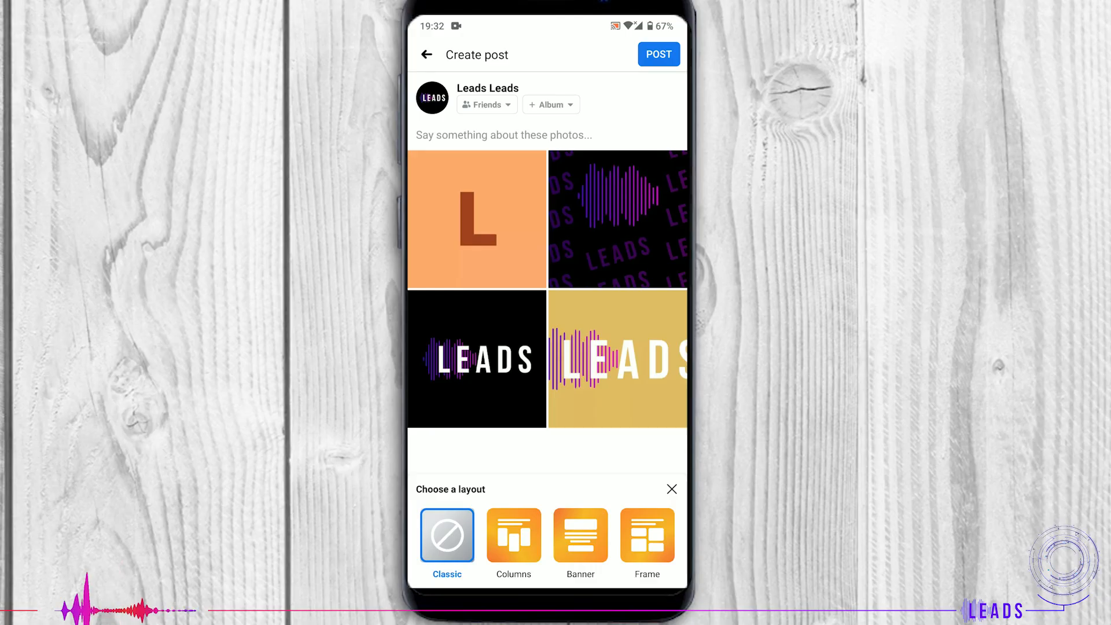
# Step: In the Facebook mobile app, try the Columns, Banner and Frame layouts for the four photos and return to Classic
pyautogui.click(514, 535)
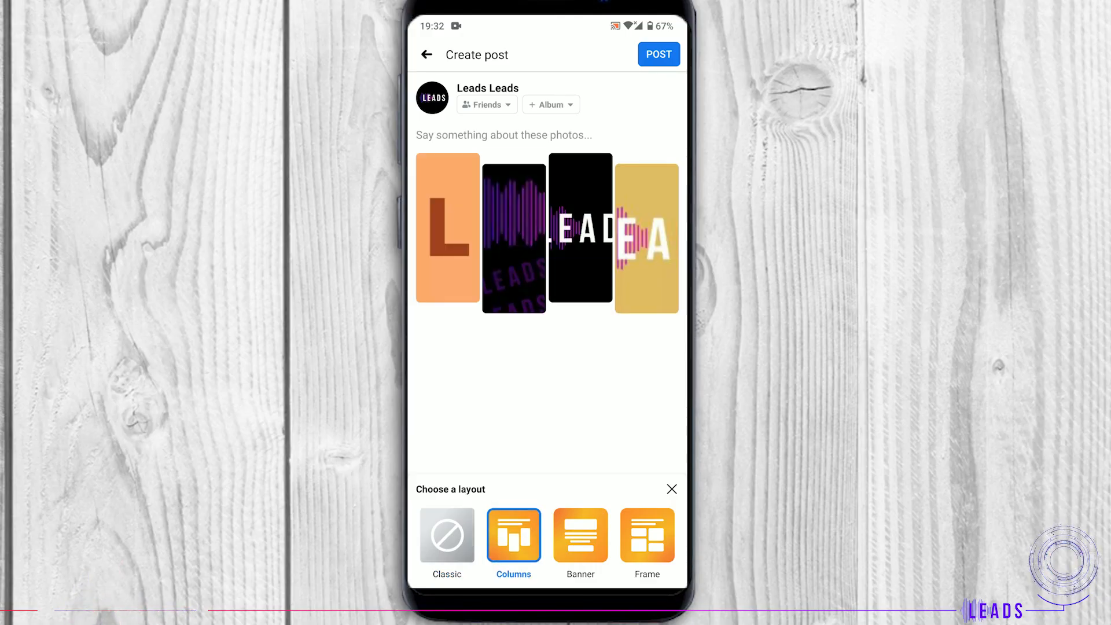
pyautogui.click(581, 535)
pyautogui.click(646, 534)
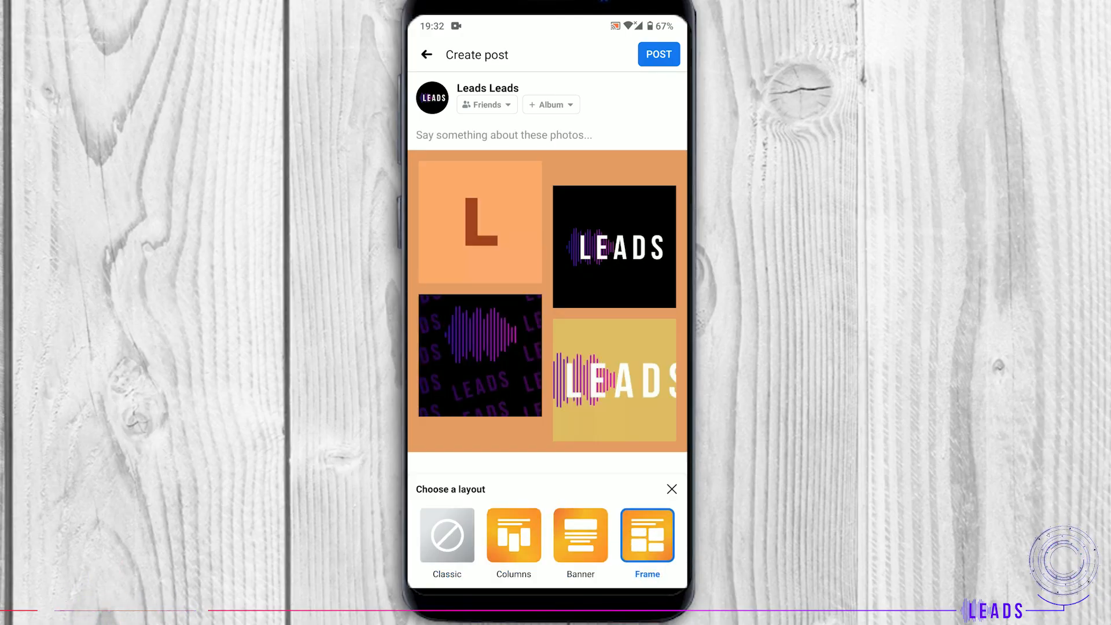
pyautogui.click(581, 535)
pyautogui.click(514, 535)
pyautogui.click(447, 534)
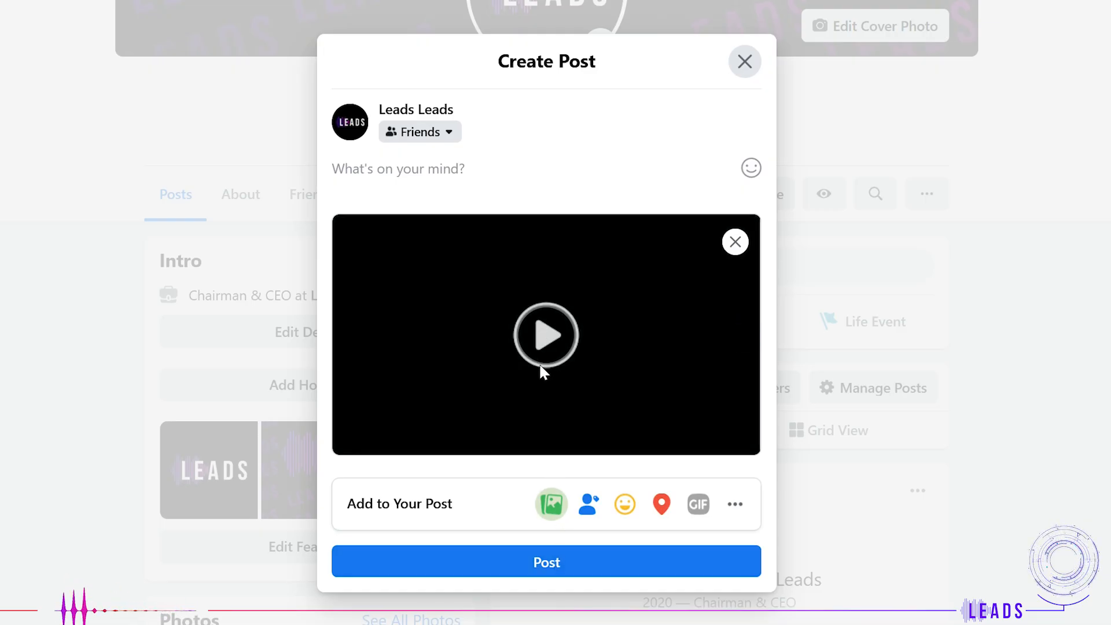
# Step: Open the friend search for tagging people in the video post in the desktop browser
pyautogui.click(520, 571)
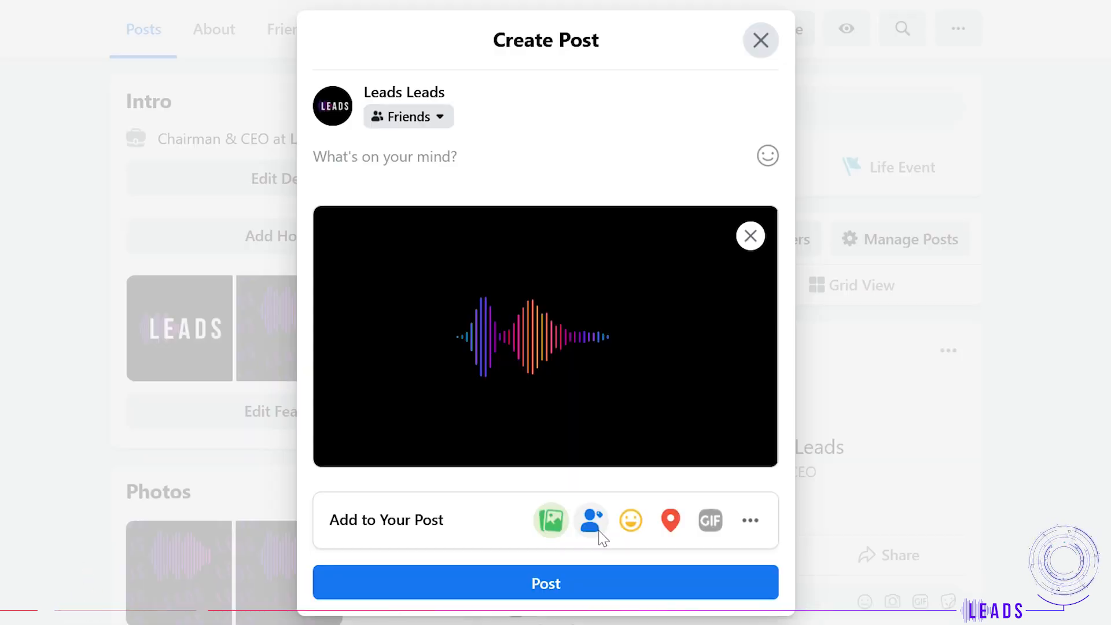
pyautogui.click(599, 533)
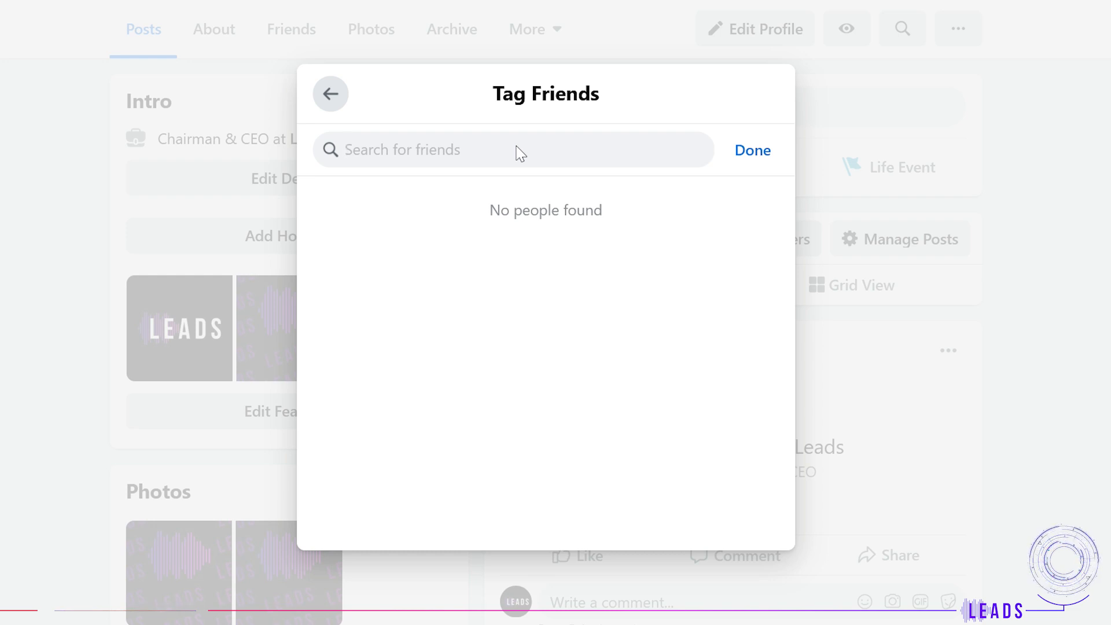
# Step: Browse the list of feelings for the video post and set the feeling to happy
pyautogui.click(630, 519)
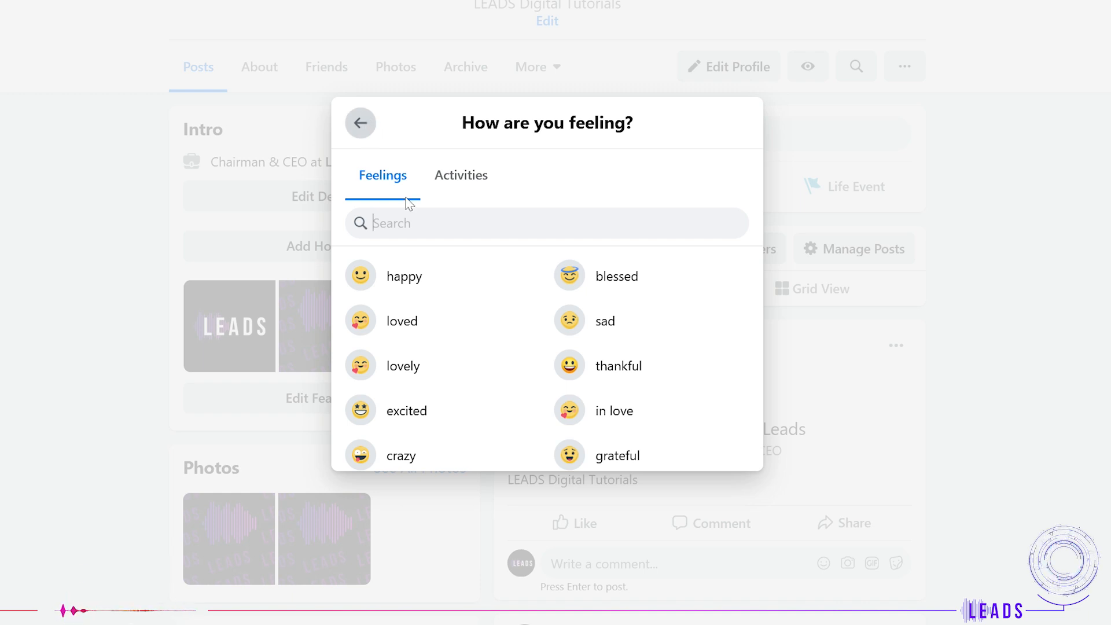
pyautogui.scroll(-4, 631, 283)
pyautogui.scroll(4, 604, 419)
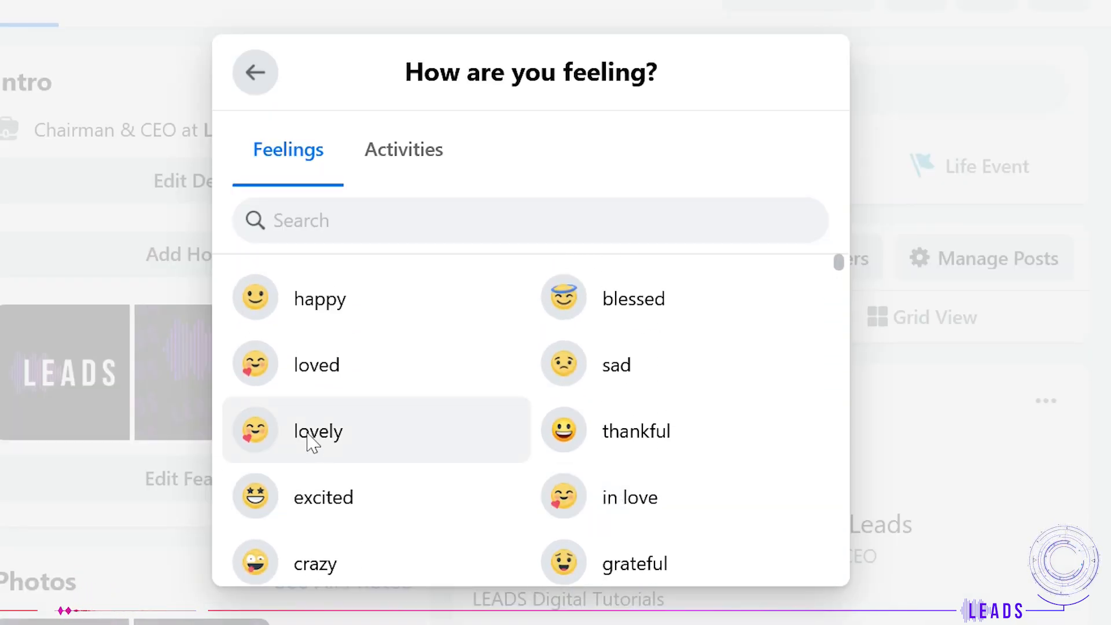
pyautogui.click(429, 300)
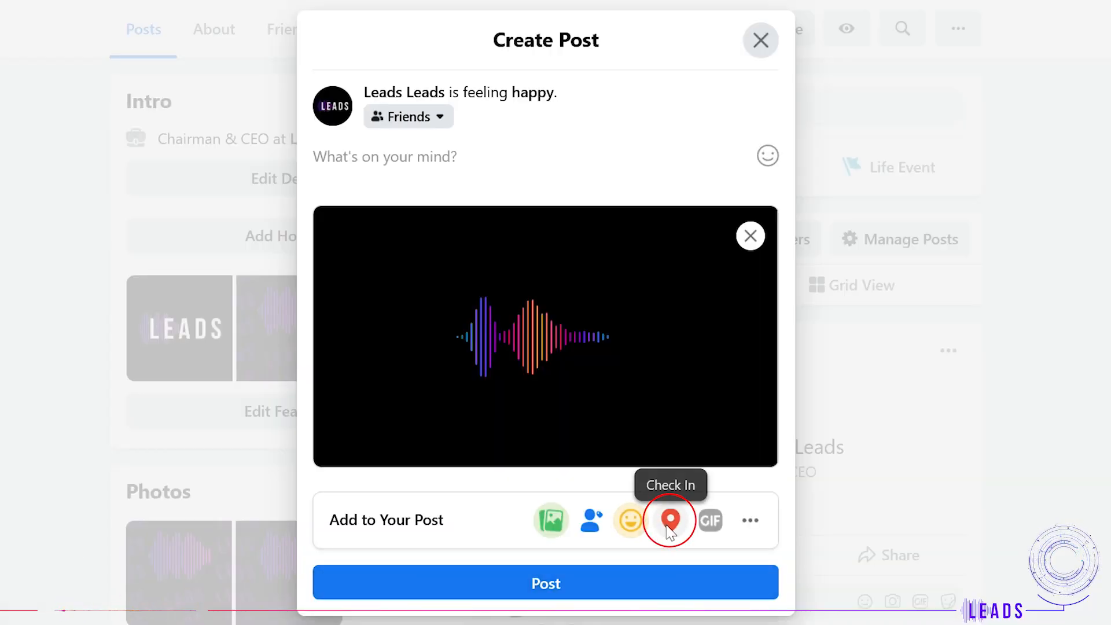
# Step: Open the check-in location search for the video post and look through the suggested places
pyautogui.click(670, 524)
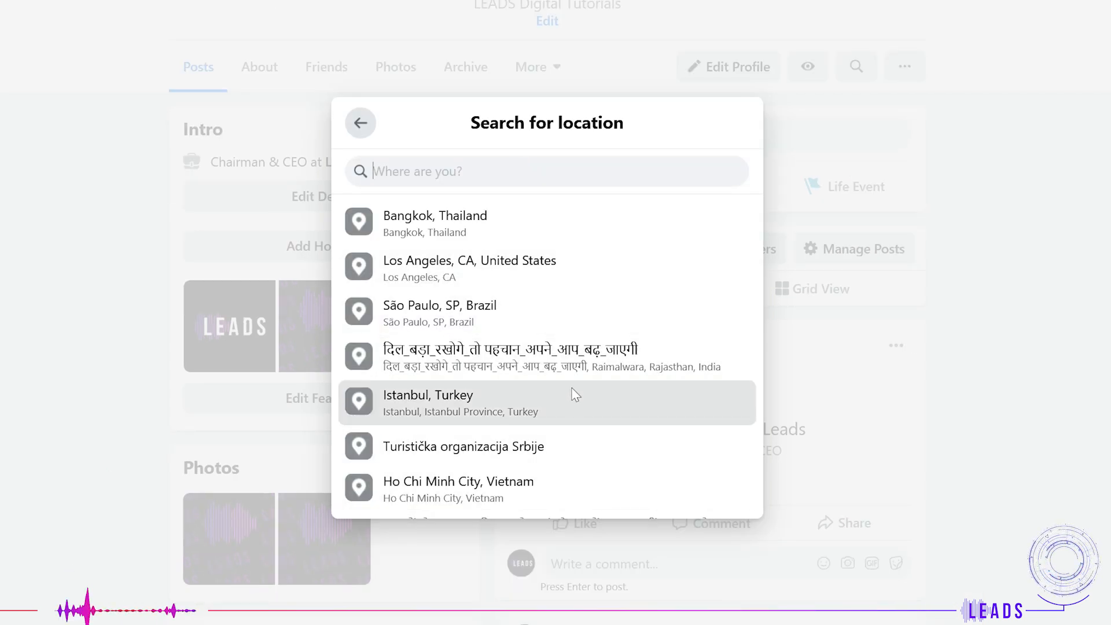
pyautogui.scroll(-10, 575, 395)
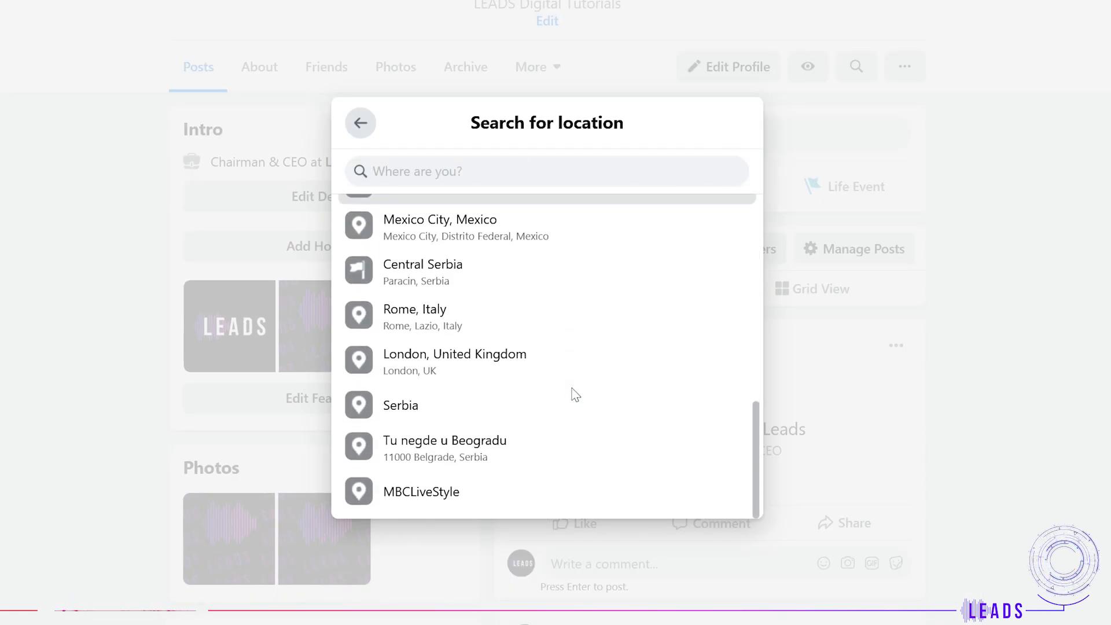
pyautogui.scroll(4, 575, 394)
pyautogui.scroll(5, 575, 394)
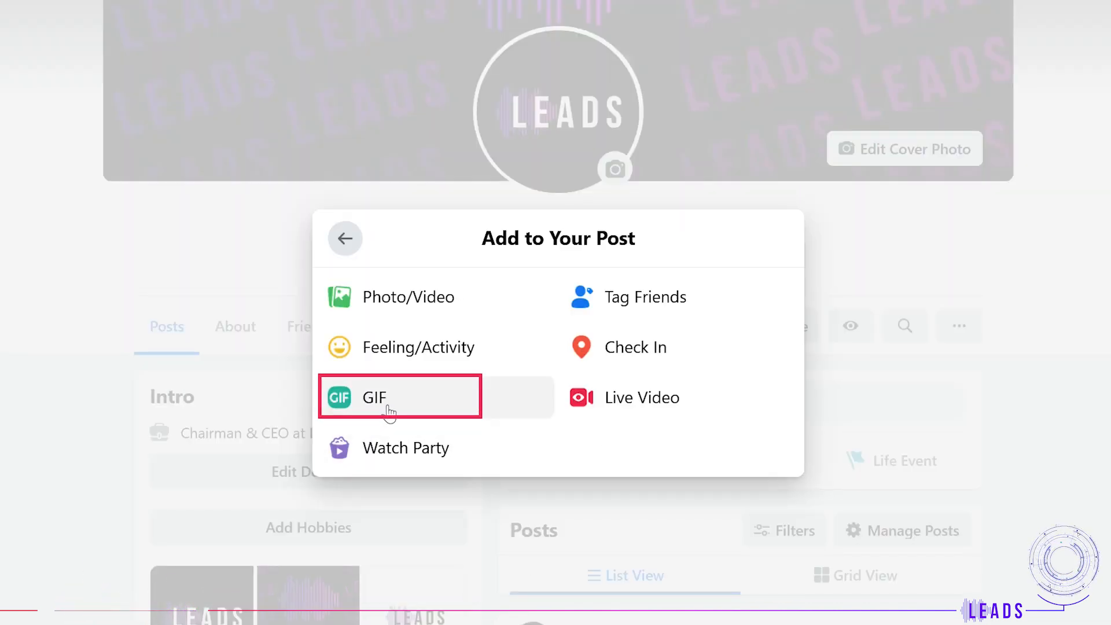
# Step: Open the GIF picker for the post and look through the available GIFs
pyautogui.click(389, 409)
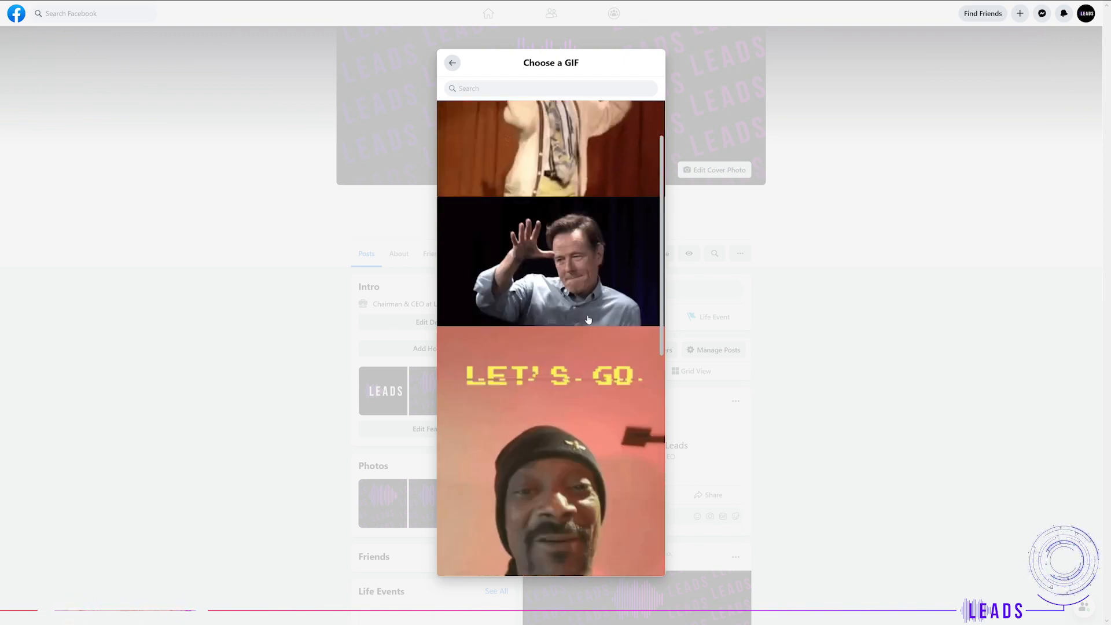
pyautogui.scroll(-10, 588, 319)
pyautogui.scroll(-10, 588, 319)
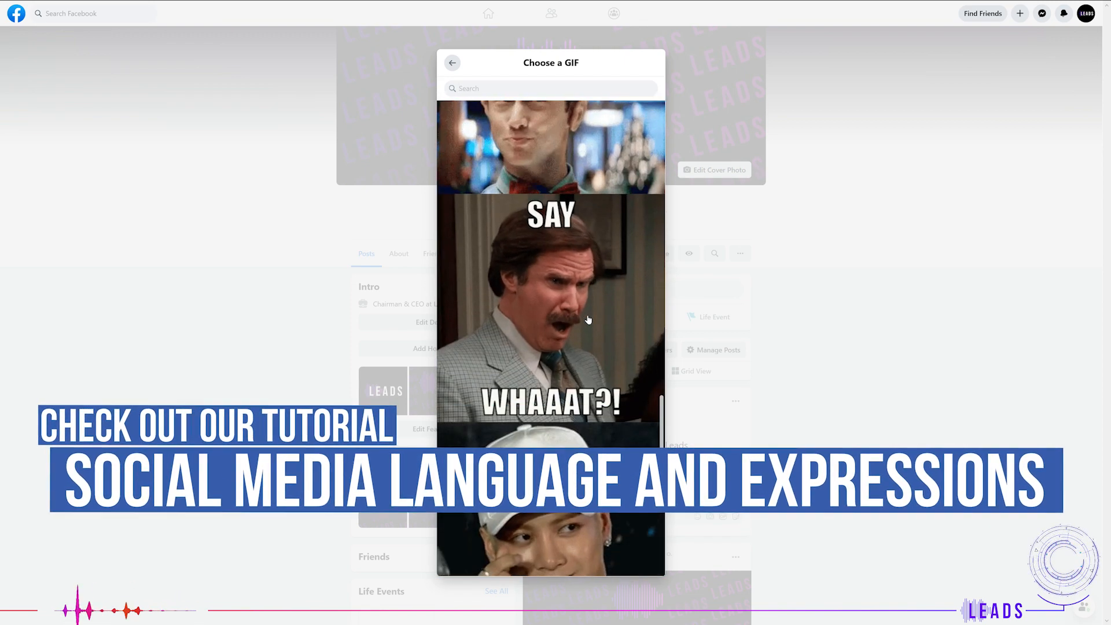
pyautogui.scroll(-8, 588, 319)
pyautogui.scroll(-5, 588, 319)
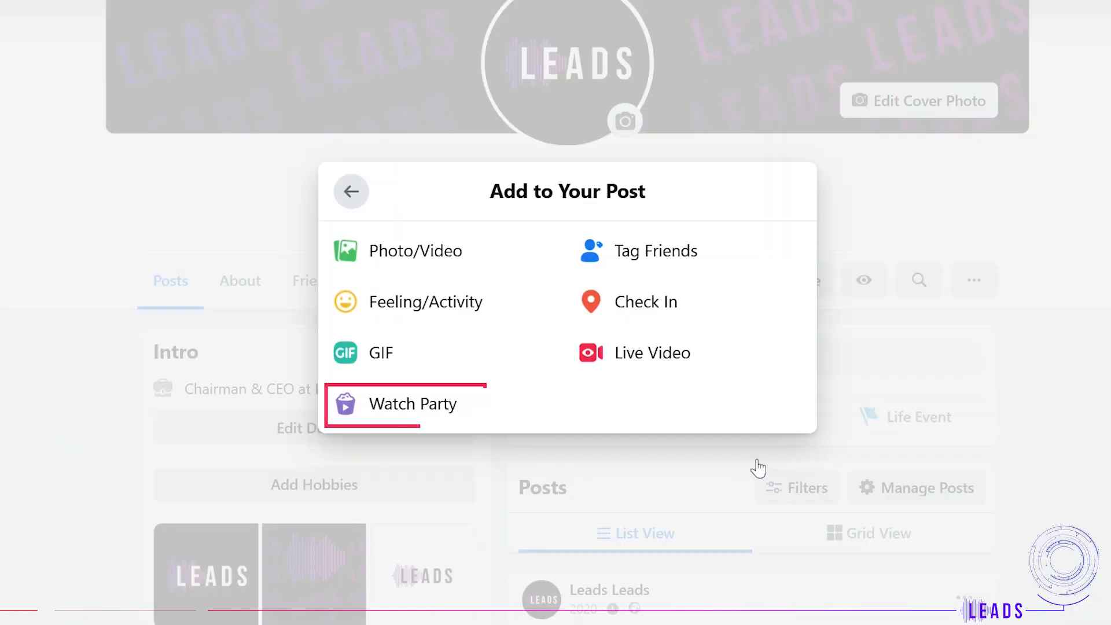
# Step: Set the post up as a Watch Party from the video suggestions and open friend tagging for it
pyautogui.click(455, 399)
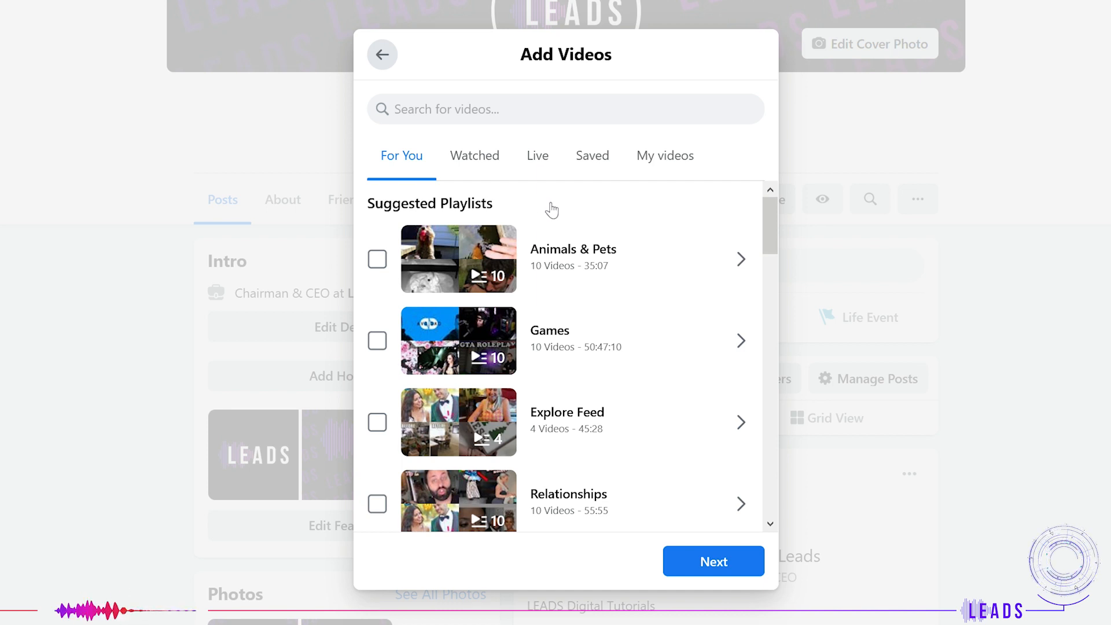
pyautogui.scroll(-3, 583, 240)
pyautogui.scroll(-1, 583, 239)
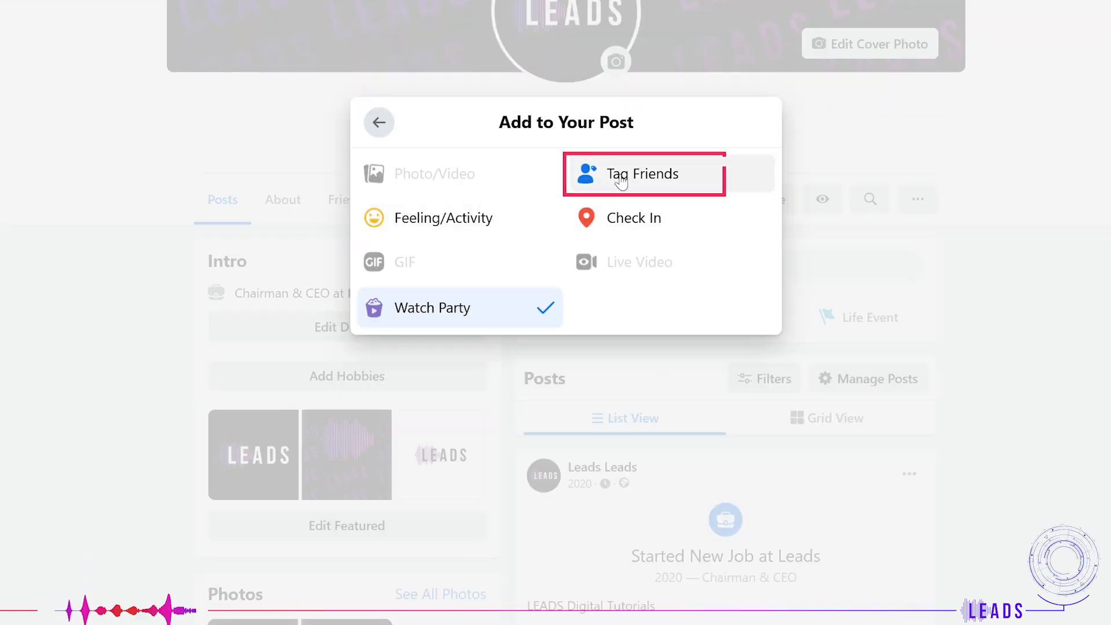
pyautogui.click(623, 181)
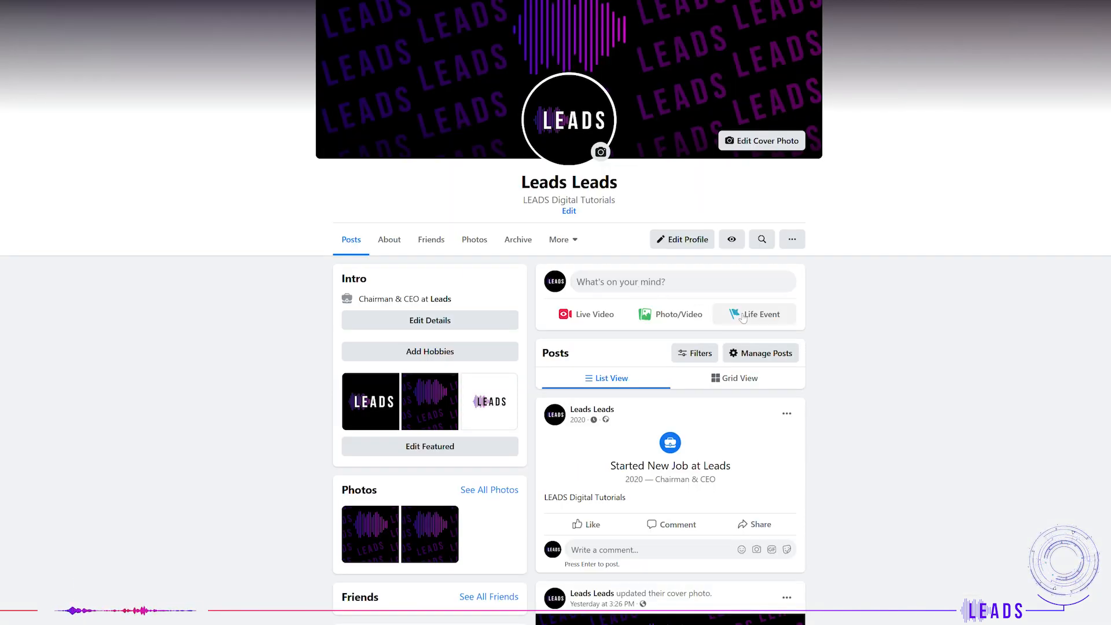
# Step: Start a life event from the profile and look through the Education and Family category options
pyautogui.click(744, 316)
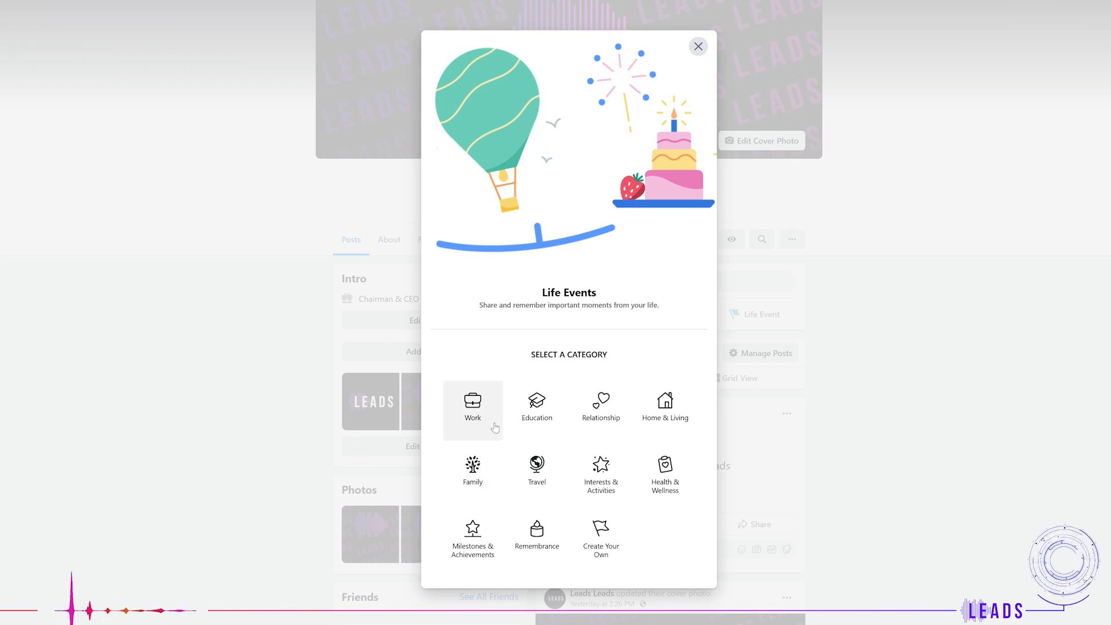
pyautogui.click(543, 408)
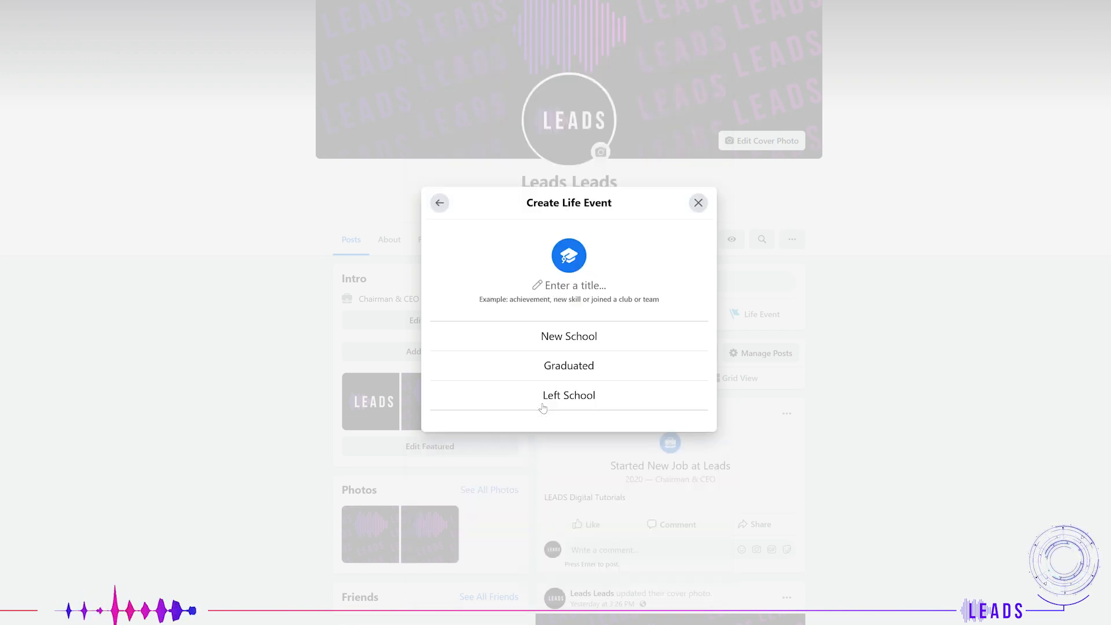
pyautogui.click(440, 202)
pyautogui.click(473, 466)
pyautogui.click(440, 188)
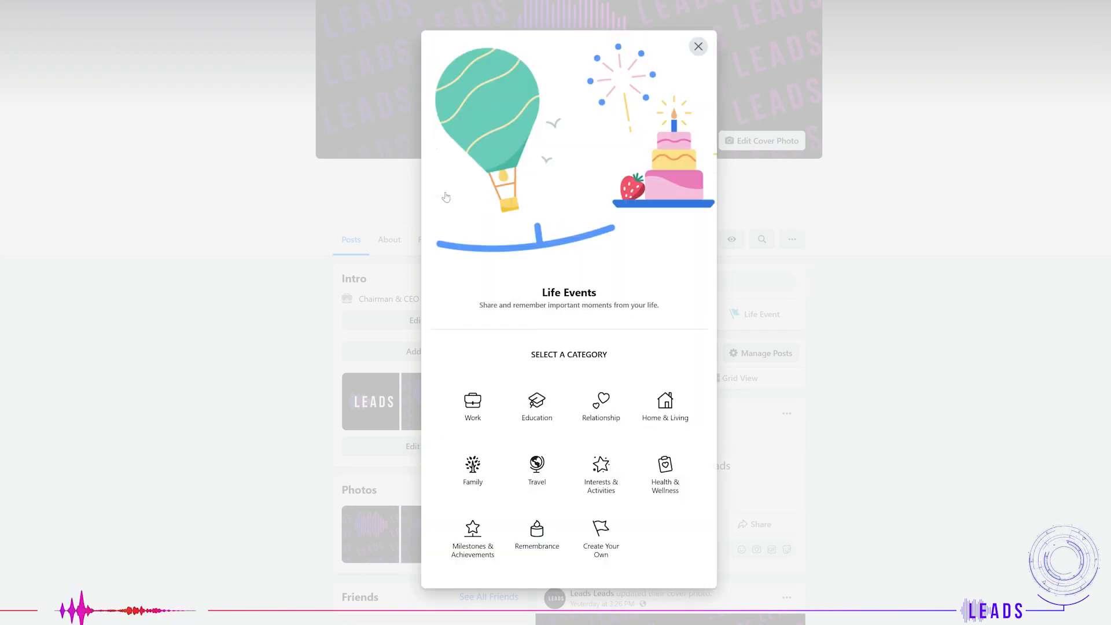
# Step: Open the Interests & Activities life event form and view its title, description and month choices for the date
pyautogui.click(598, 471)
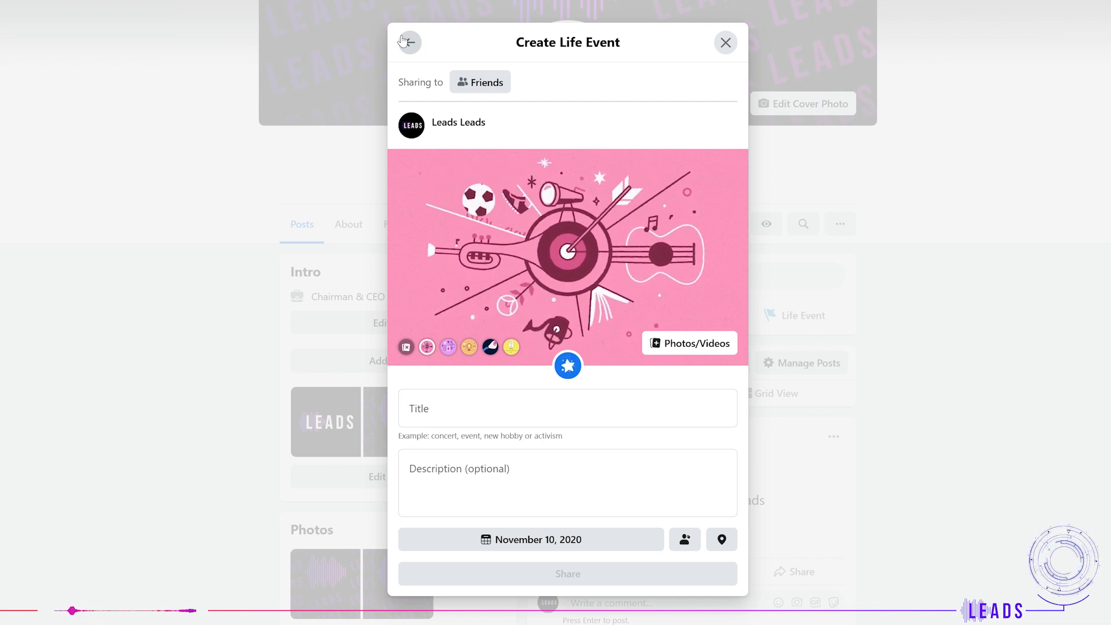
pyautogui.click(507, 486)
pyautogui.click(495, 401)
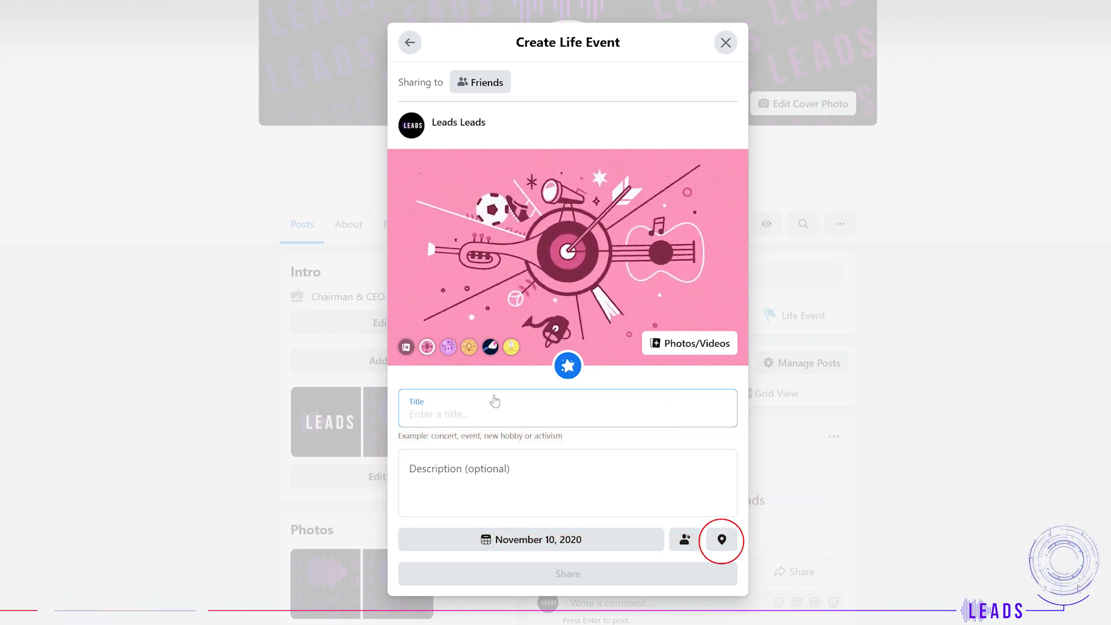
pyautogui.click(538, 541)
pyautogui.click(536, 495)
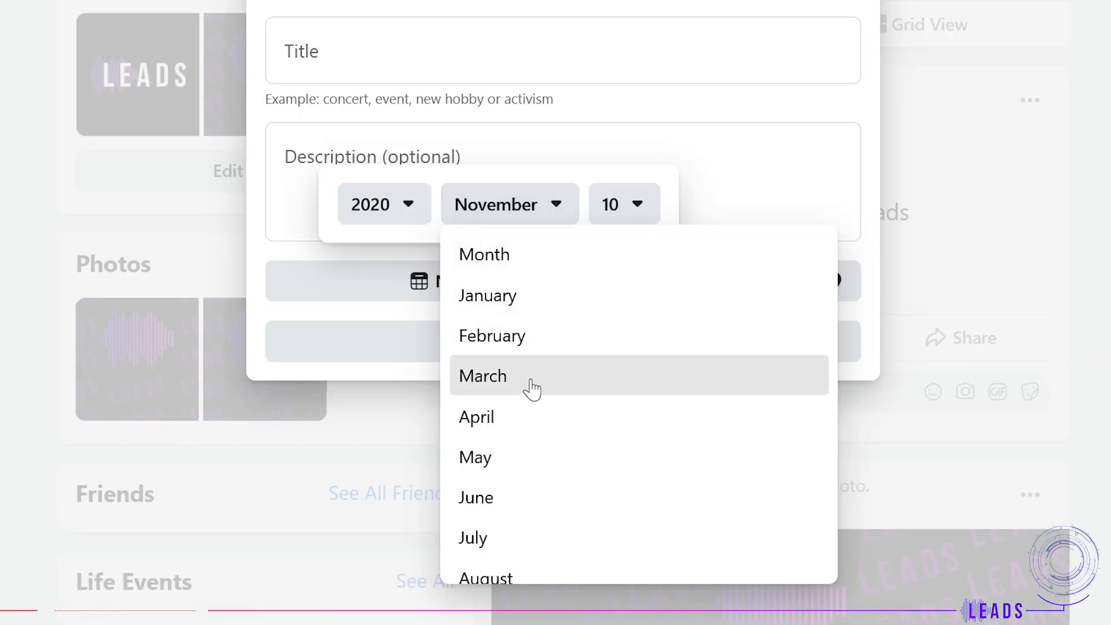
pyautogui.click(547, 599)
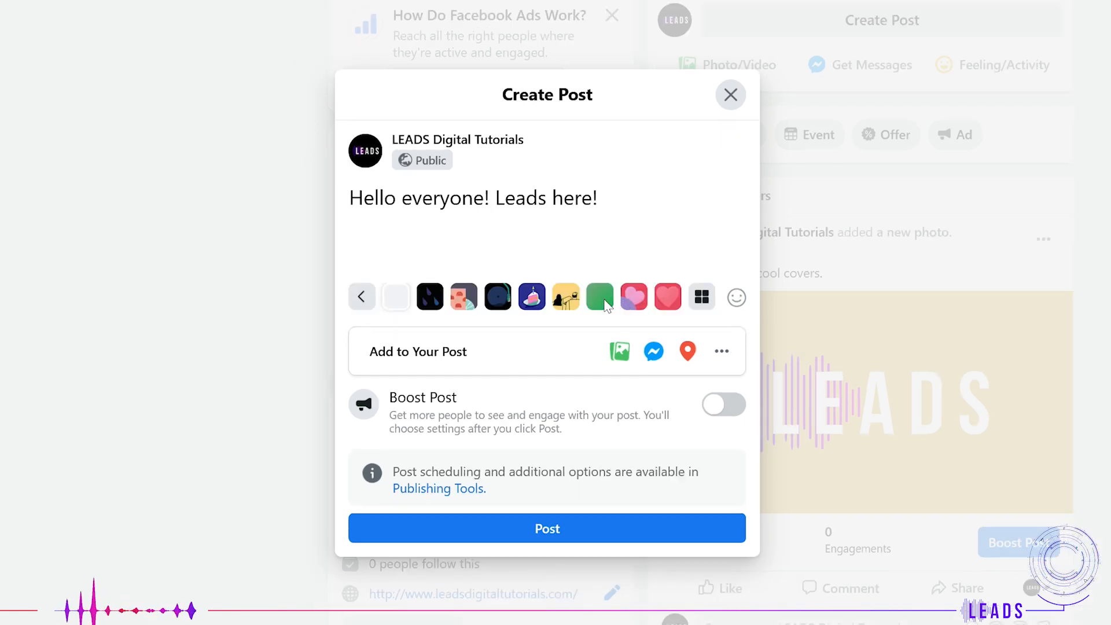
# Step: Apply the green background to the page post and open its feeling/activity options
pyautogui.click(607, 296)
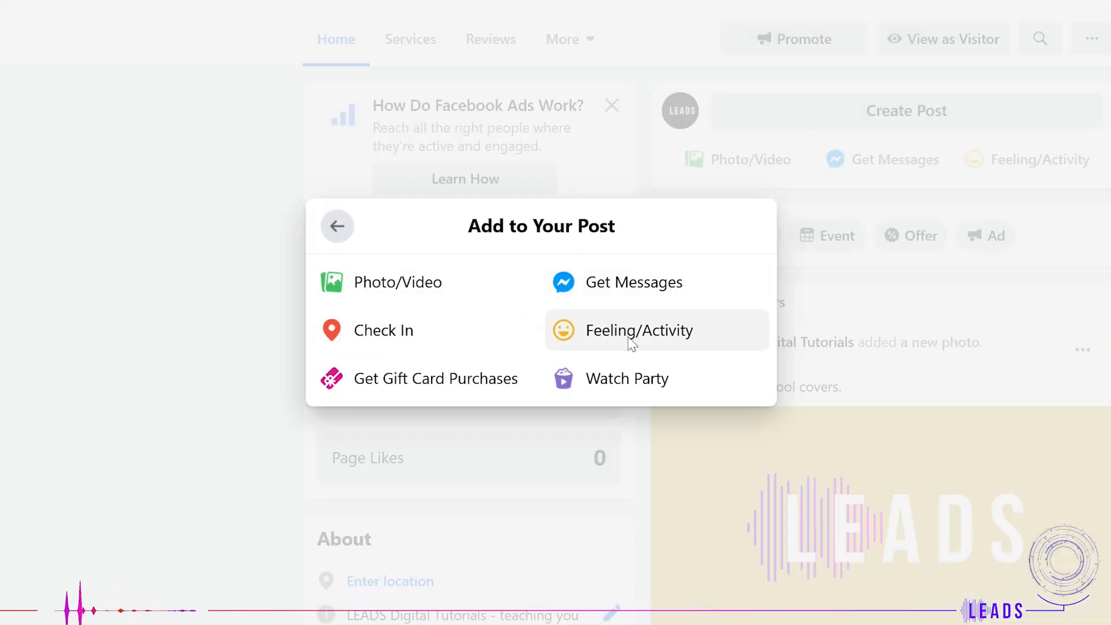
pyautogui.click(631, 344)
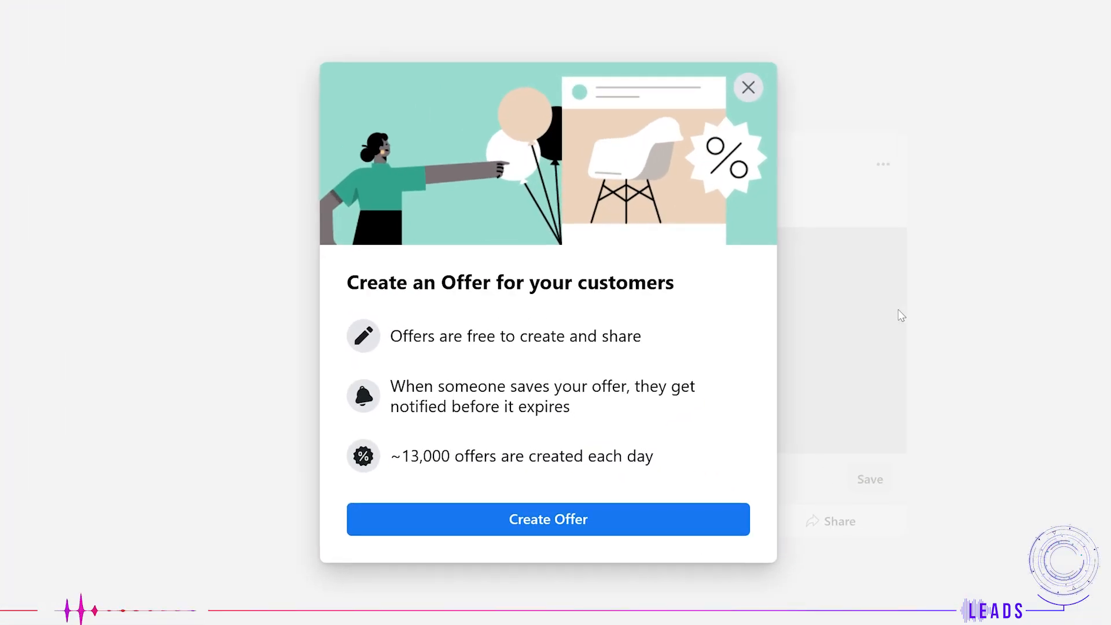
# Step: Create a percentage-off offer with 50% off Tutorial and the description "Facebook digital package"
pyautogui.click(696, 520)
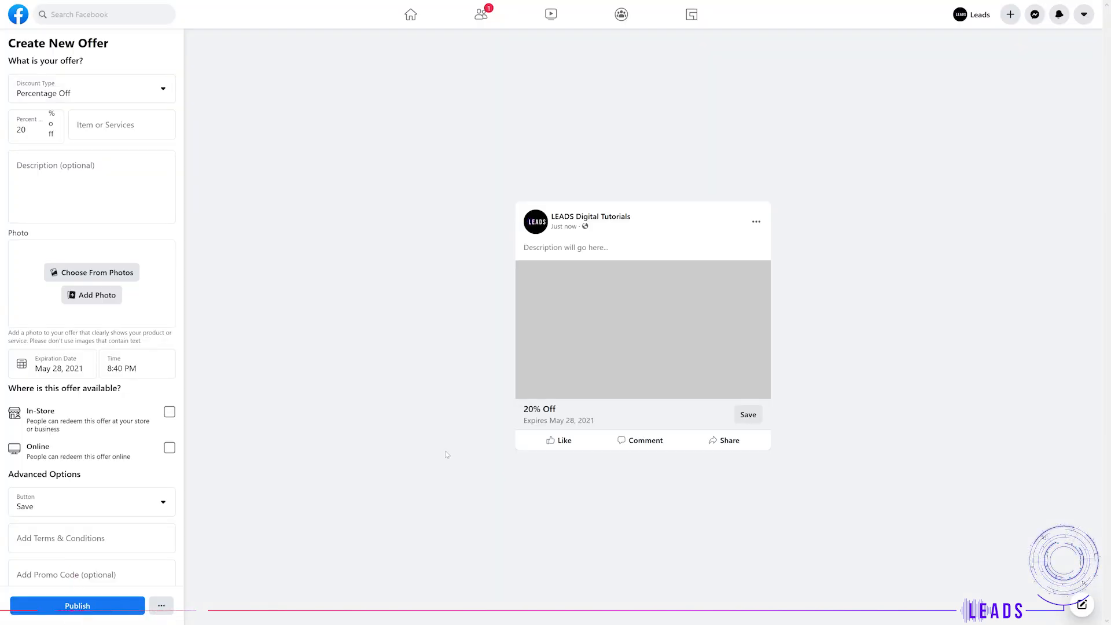
pyautogui.click(84, 94)
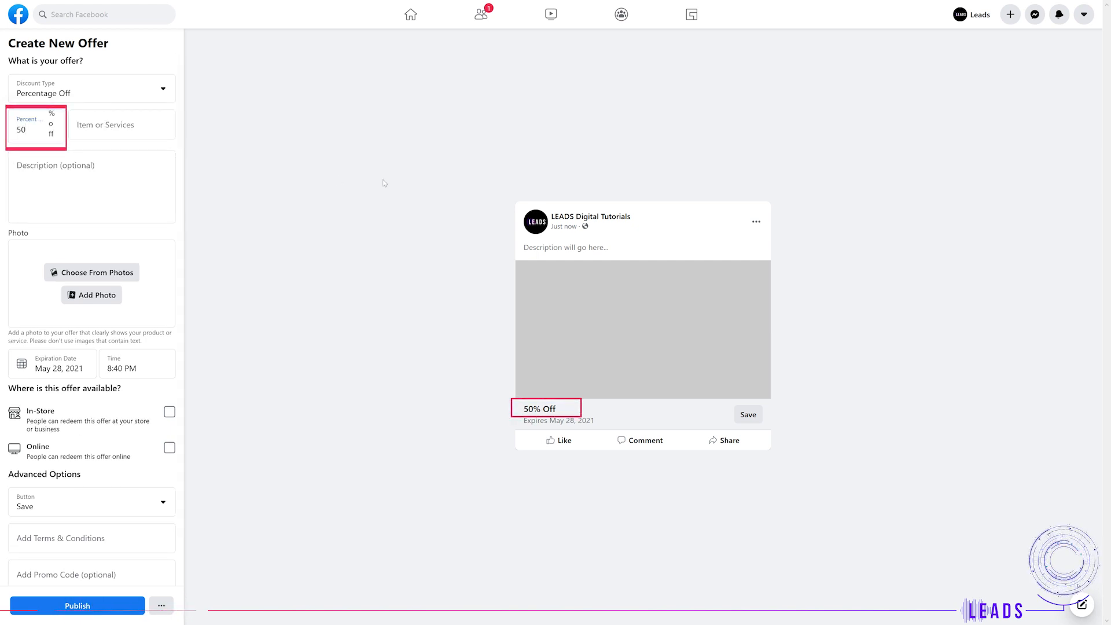
pyautogui.press('Tab')
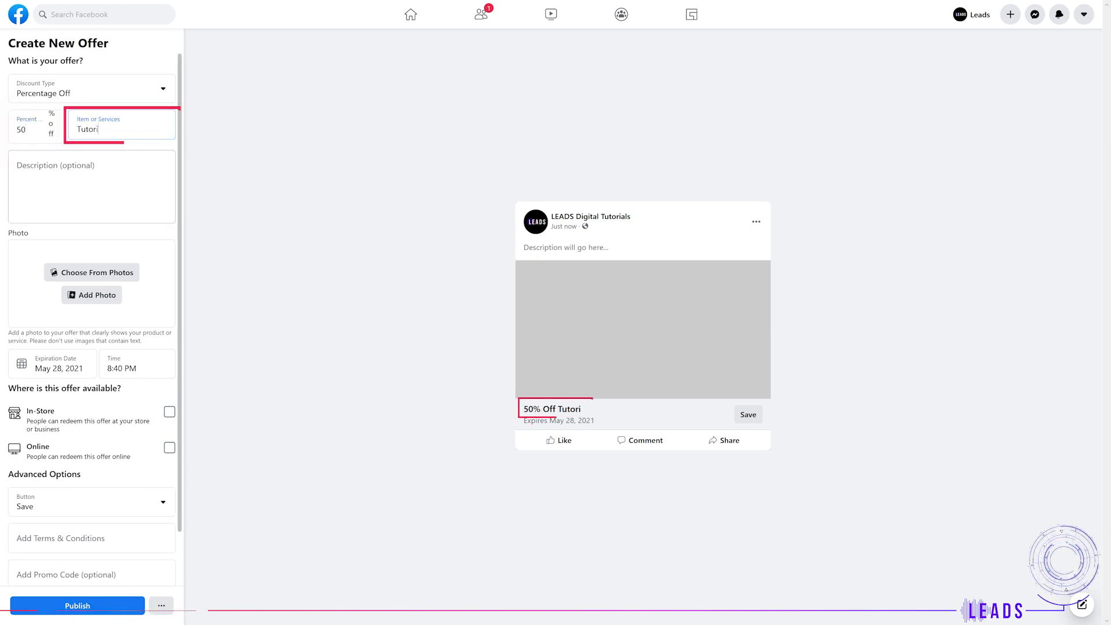
pyautogui.press('Tab')
pyautogui.write('Facebook ')
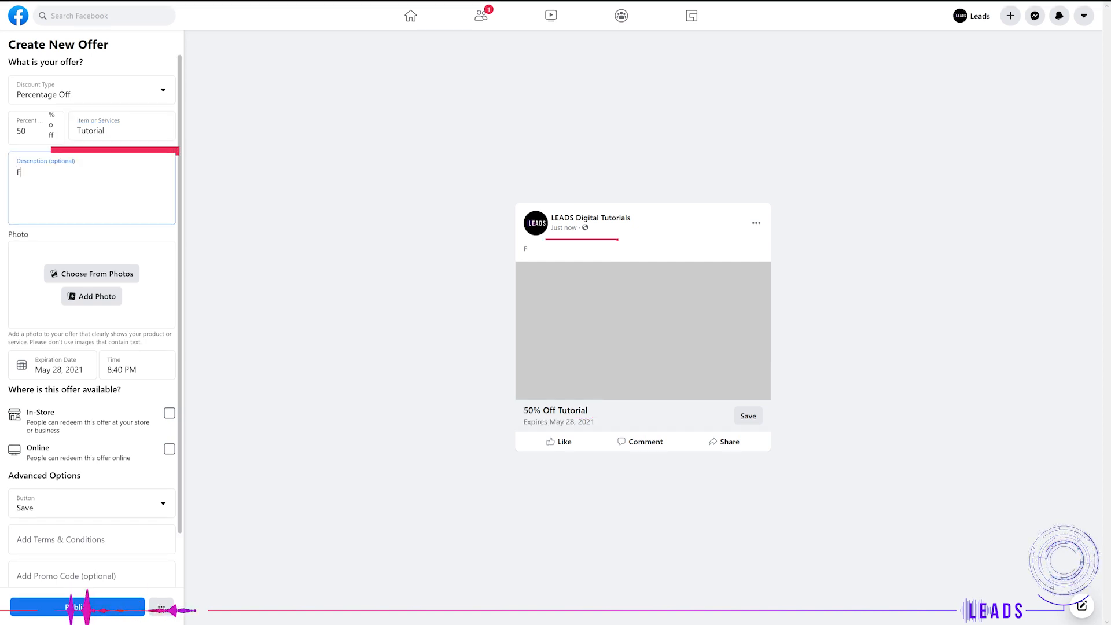
pyautogui.write('digital package')
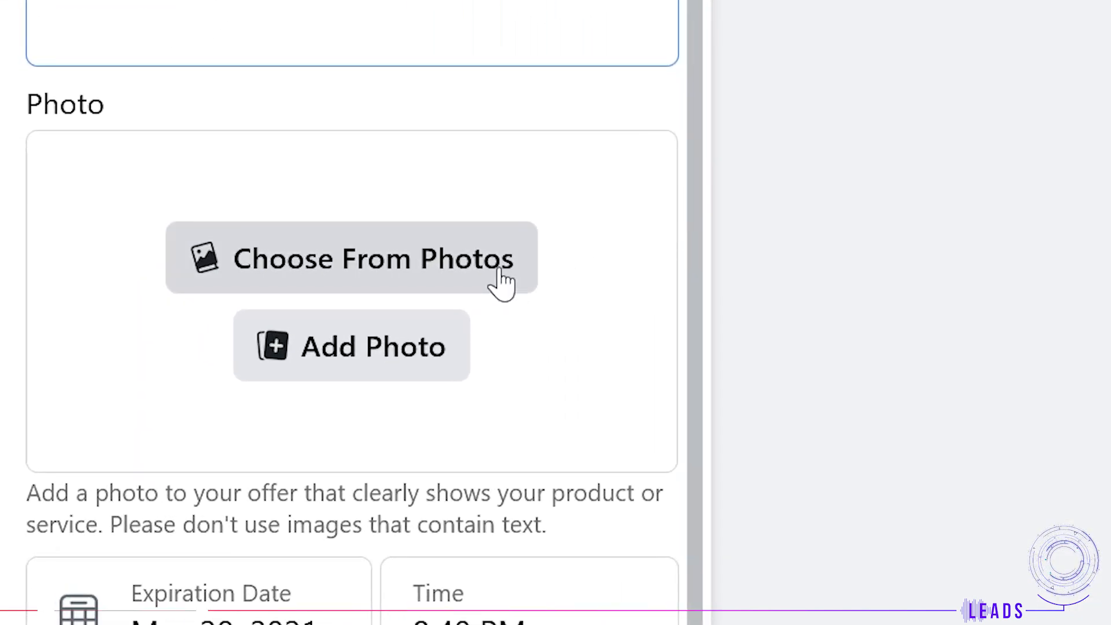
# Step: Use the black LEADS waveform image as the offer photo and set the expiration to May 29, 2021 at 8:45 PM
pyautogui.click(500, 272)
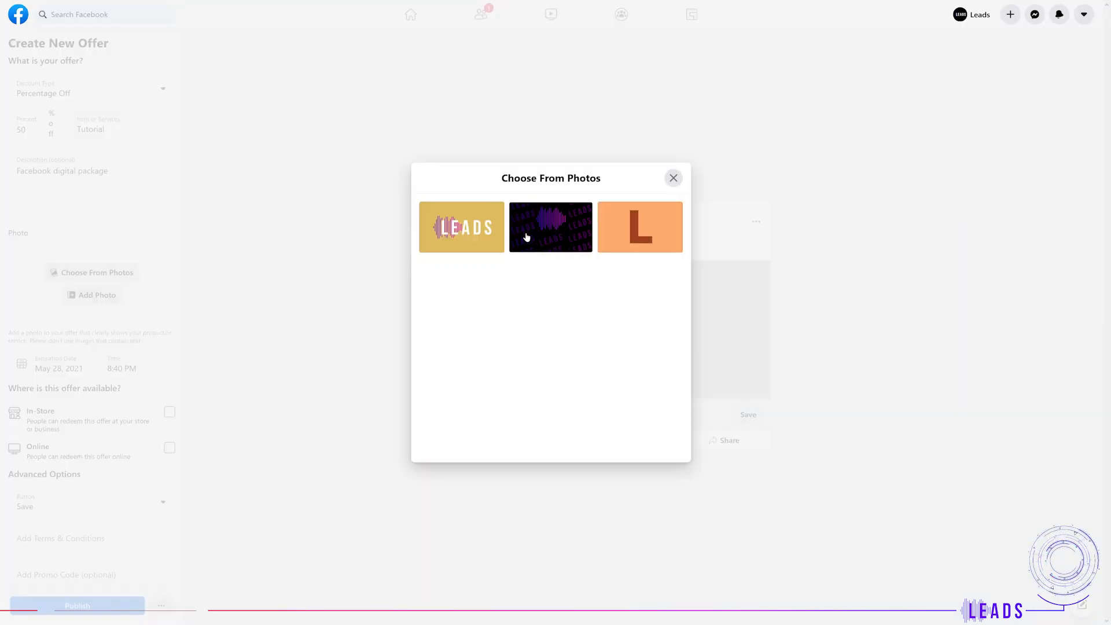
pyautogui.click(527, 237)
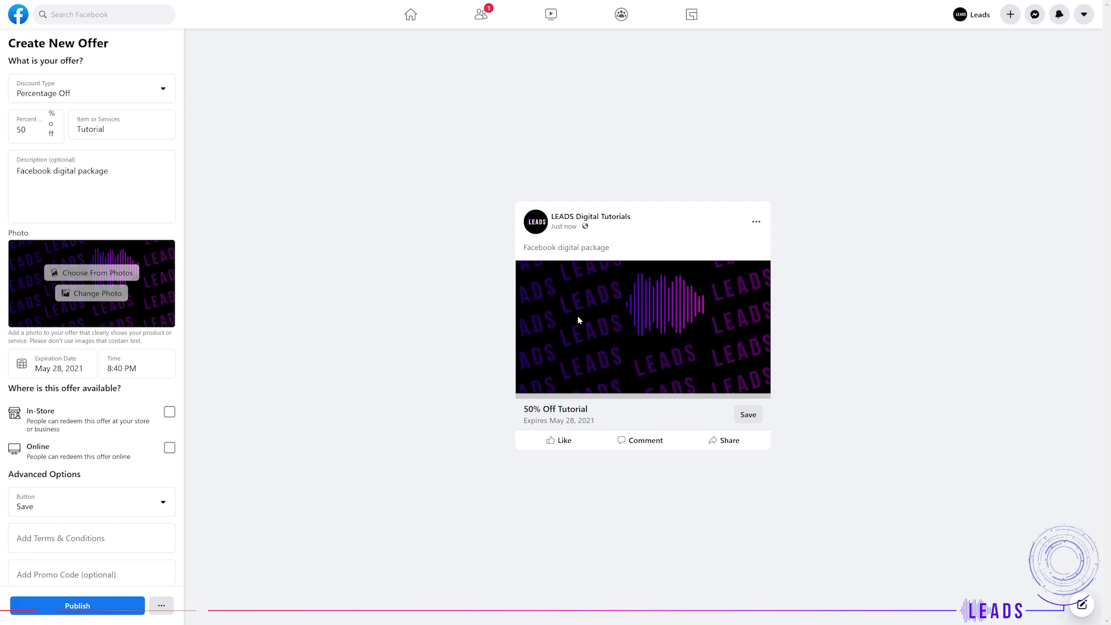
pyautogui.click(58, 369)
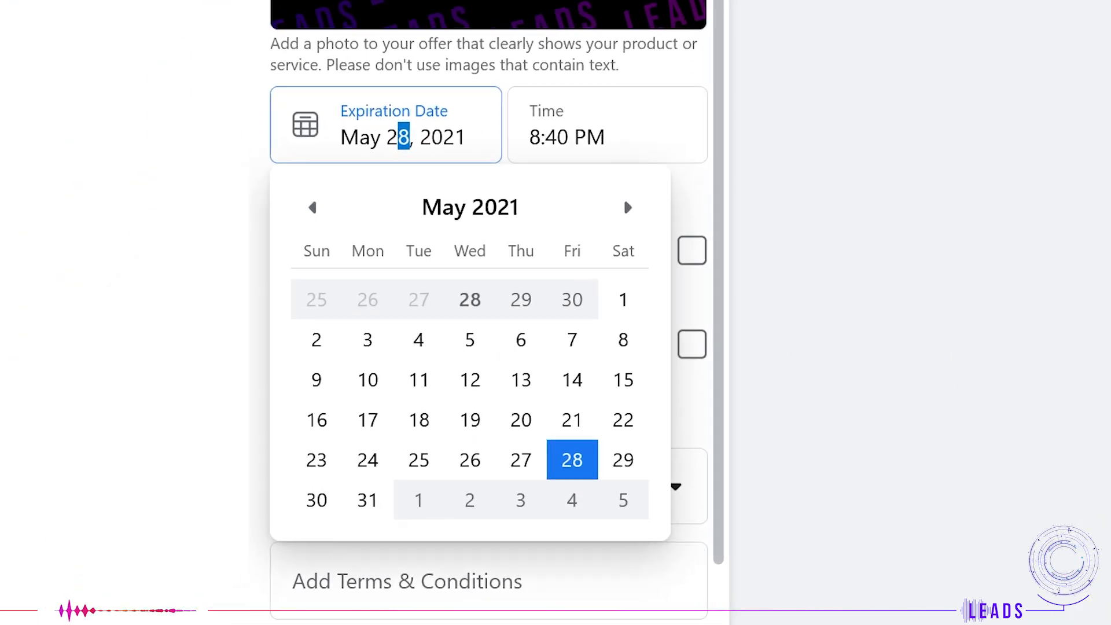
pyautogui.write('9')
pyautogui.click(569, 136)
pyautogui.hotkey('shift', 'Left')
pyautogui.write('5')
pyautogui.press('Tab')
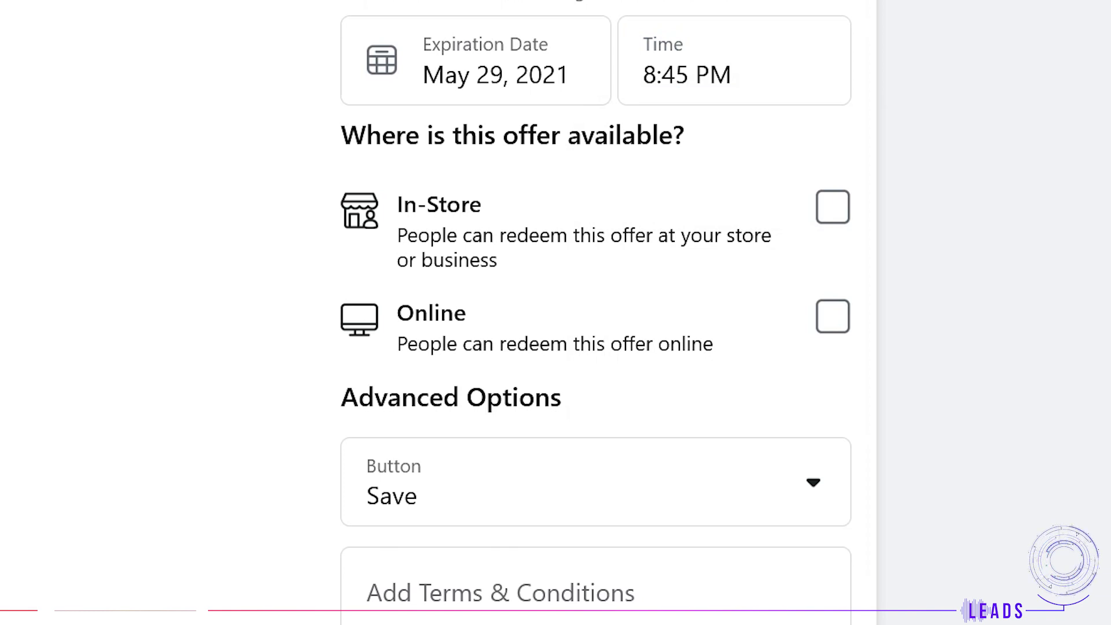
pyautogui.click(833, 208)
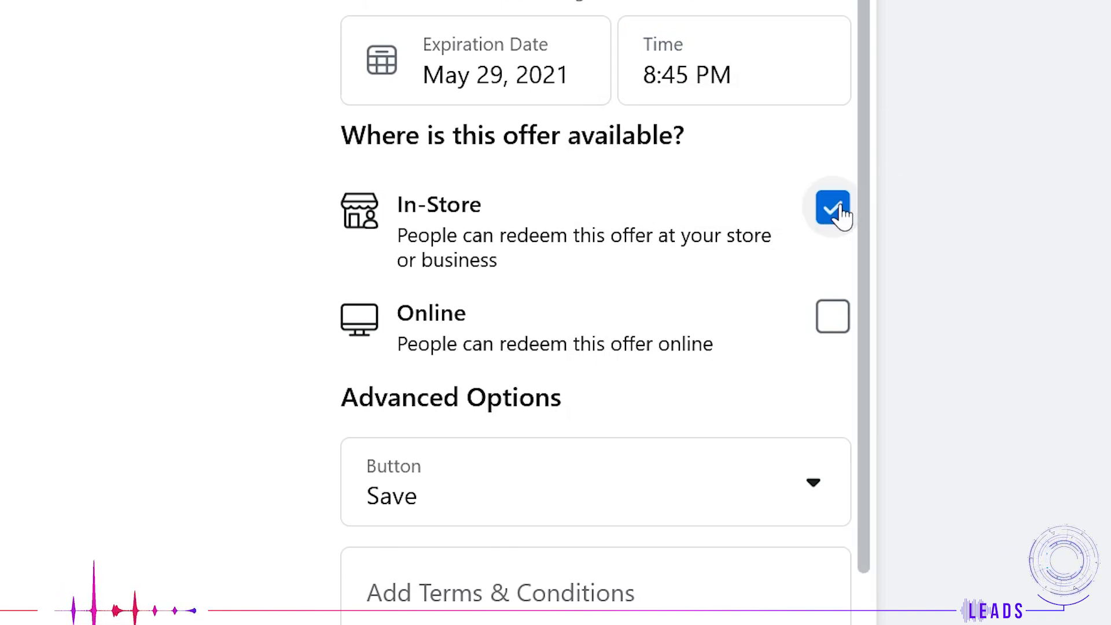
pyautogui.click(832, 208)
pyautogui.click(832, 317)
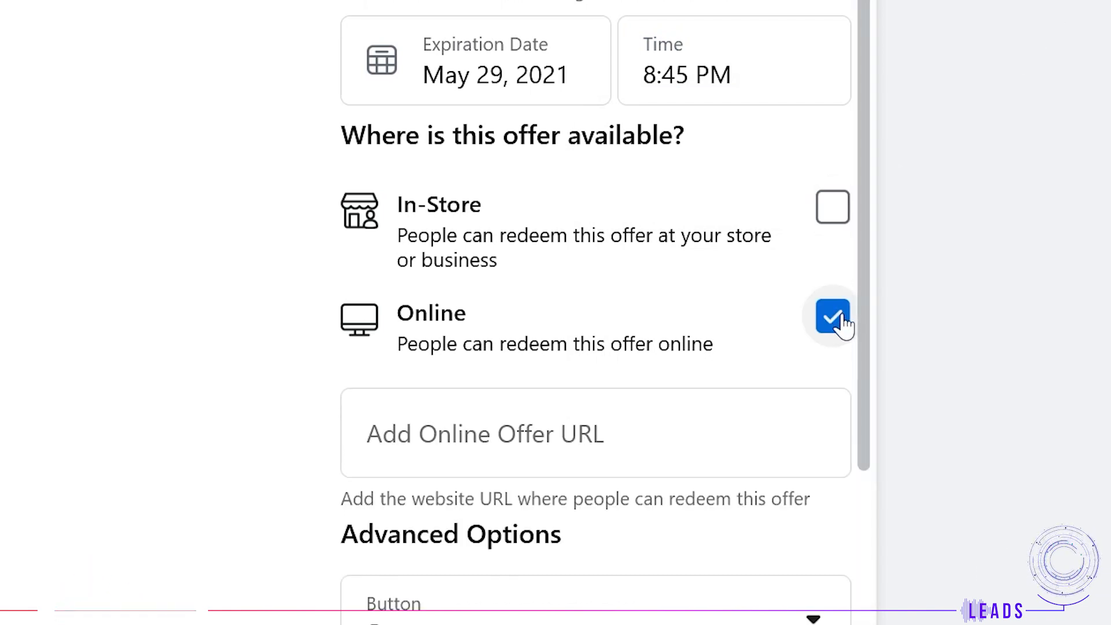
pyautogui.press('Tab')
pyautogui.write('www.lead')
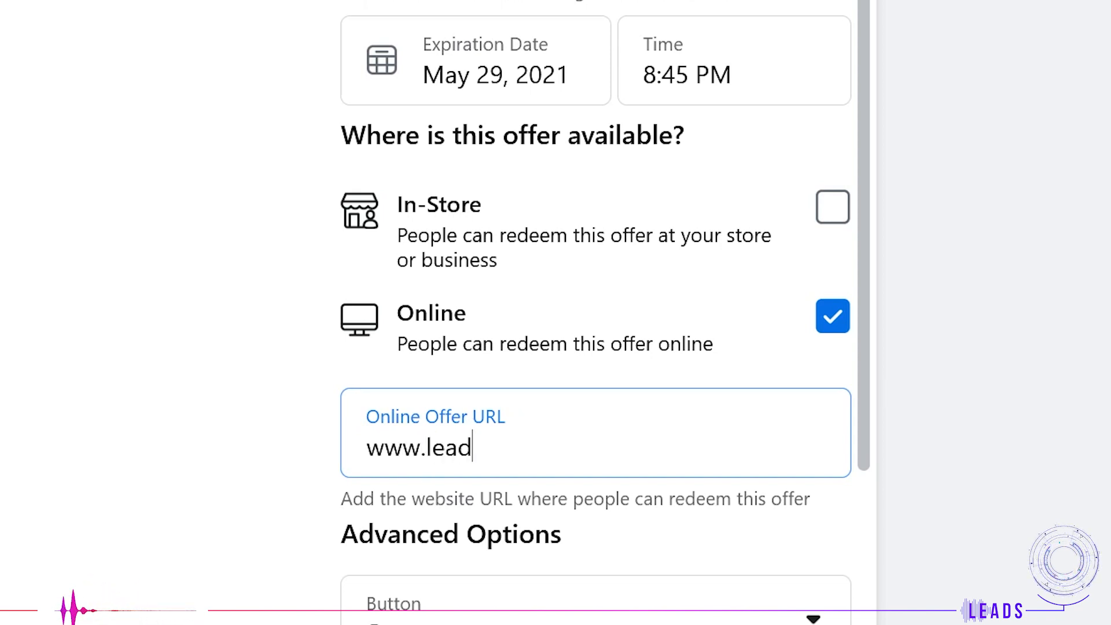
pyautogui.write('stutorials.com')
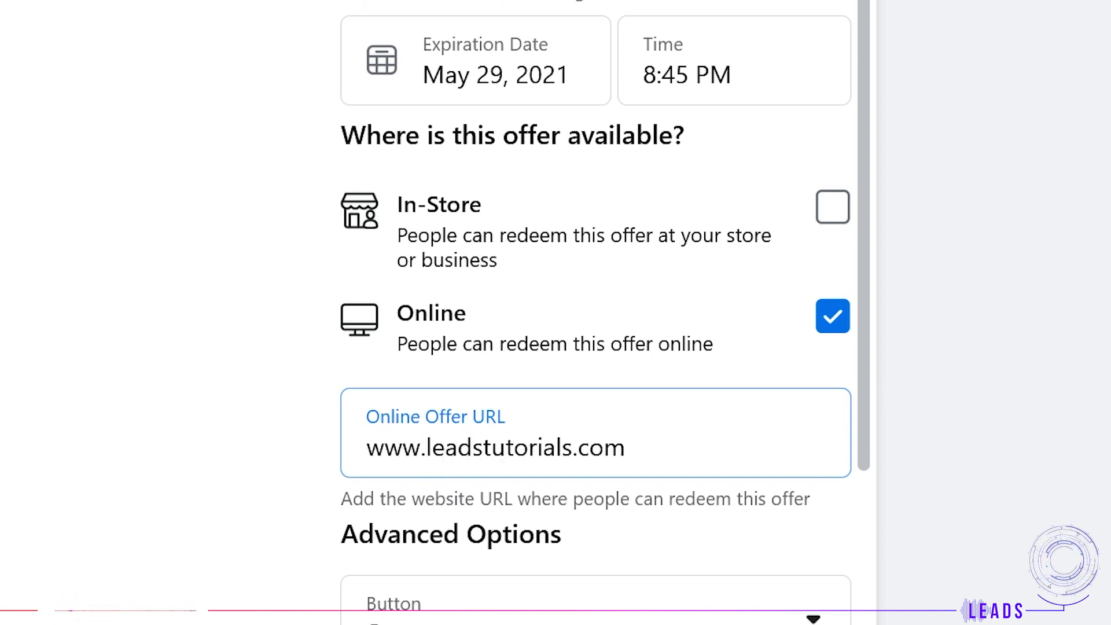
pyautogui.press('Tab')
pyautogui.click(832, 206)
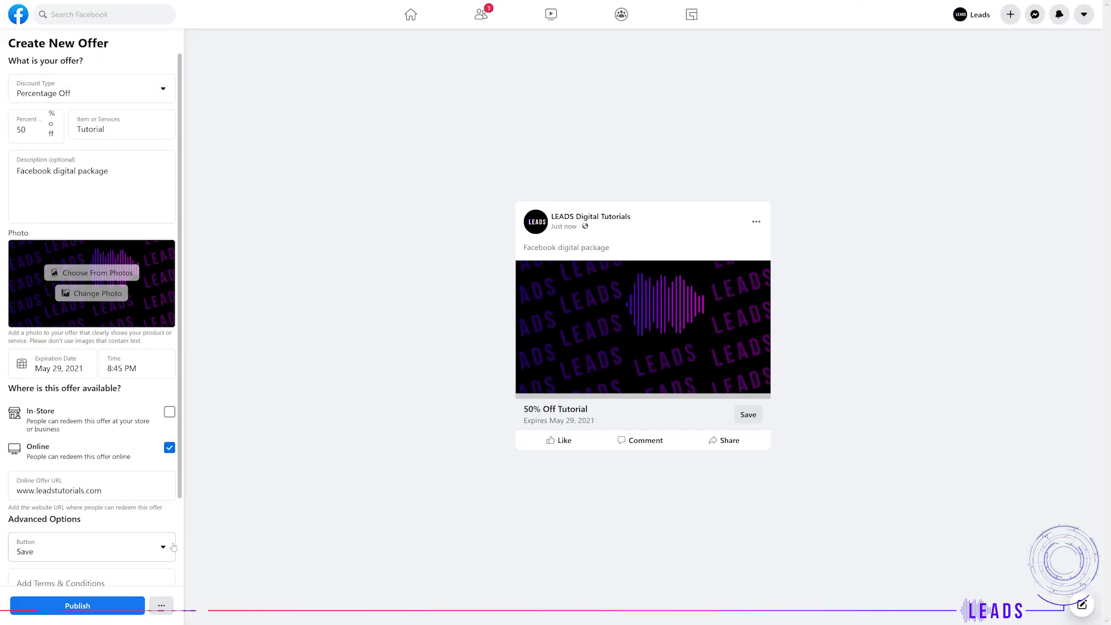
# Step: Try Shop Now as the offer's action button, and switch it to Send Message
pyautogui.click(172, 546)
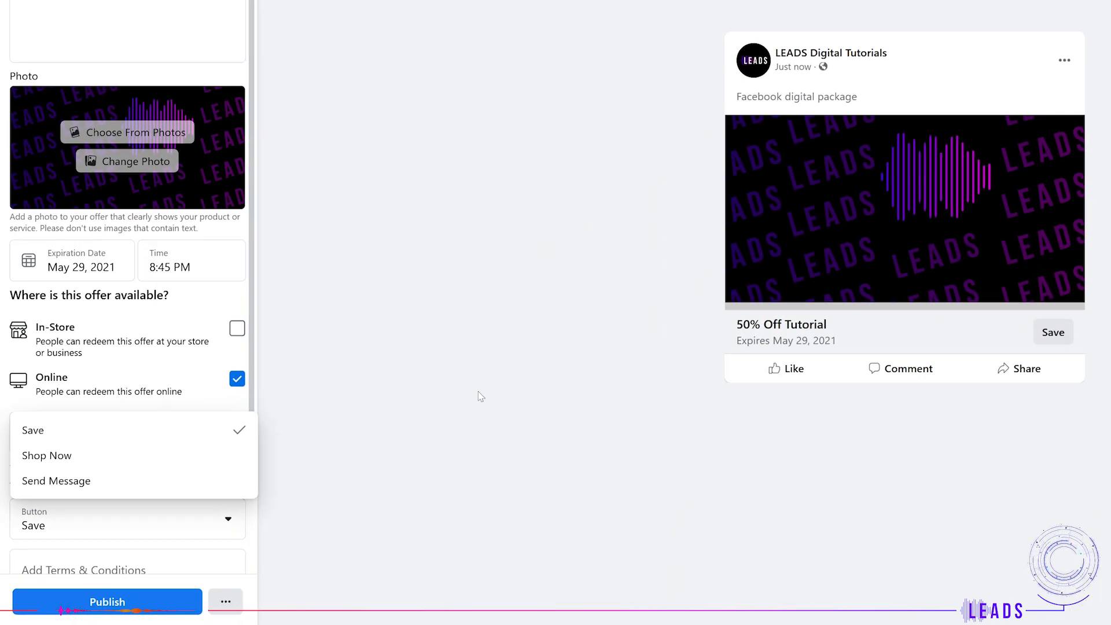
pyautogui.click(215, 455)
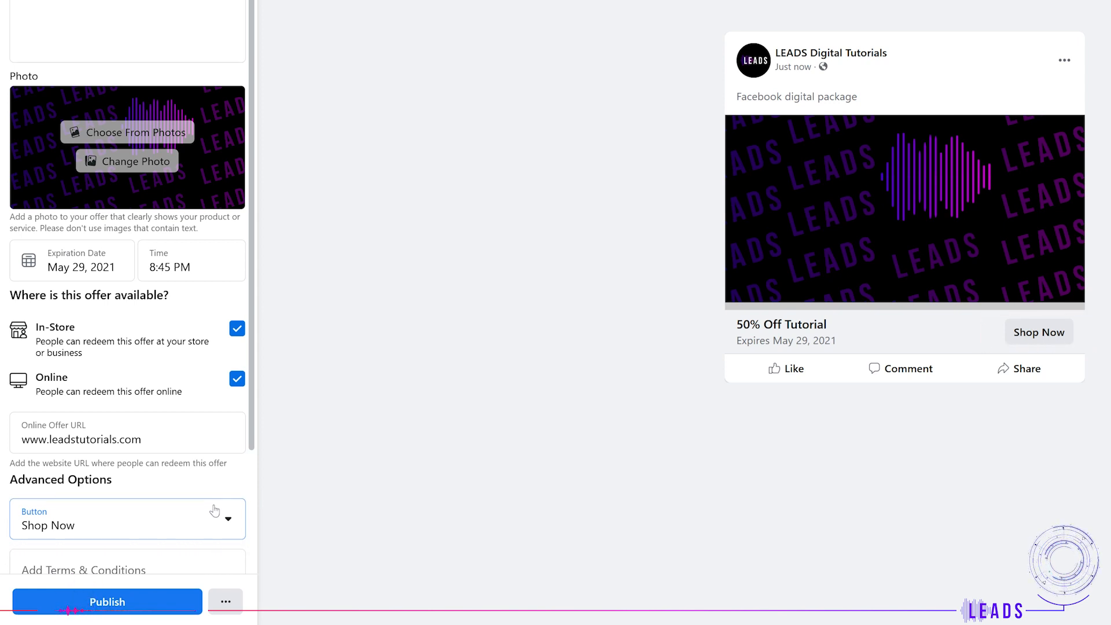
pyautogui.click(216, 517)
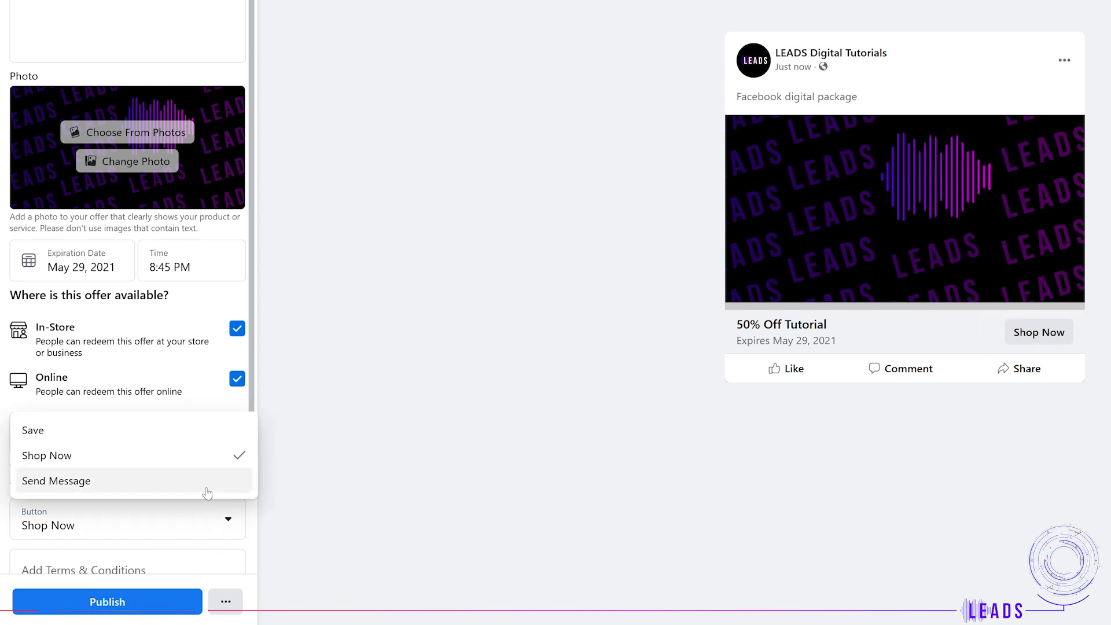
pyautogui.click(207, 492)
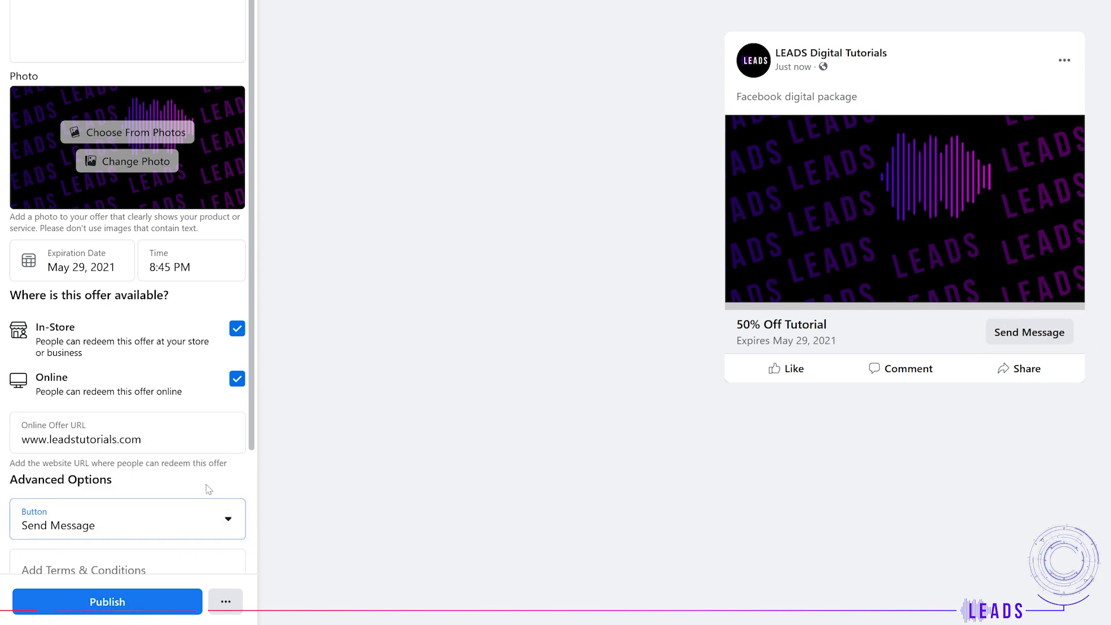
# Step: Toggle the Boost Offer option, and open the offer's publishing schedule and close it without scheduling
pyautogui.click(22, 547)
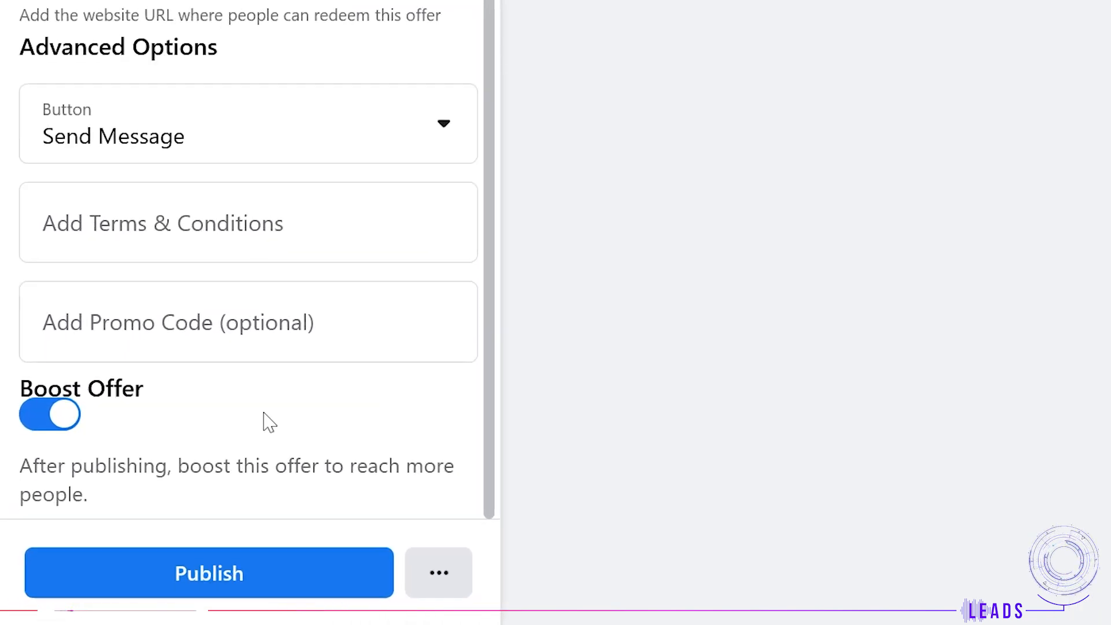
pyautogui.click(69, 291)
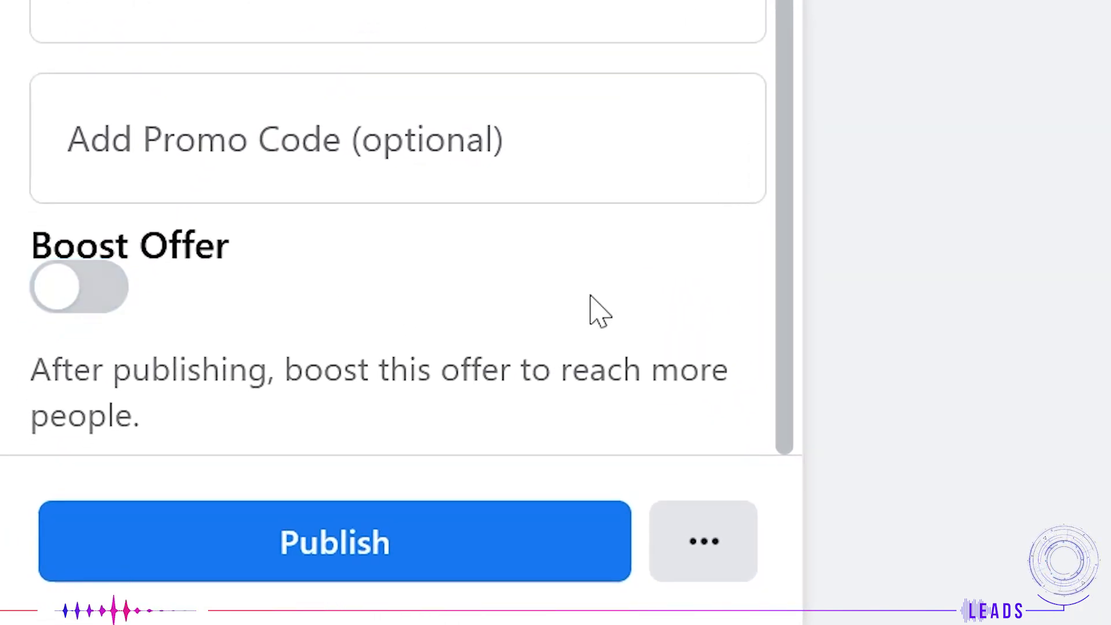
pyautogui.click(699, 527)
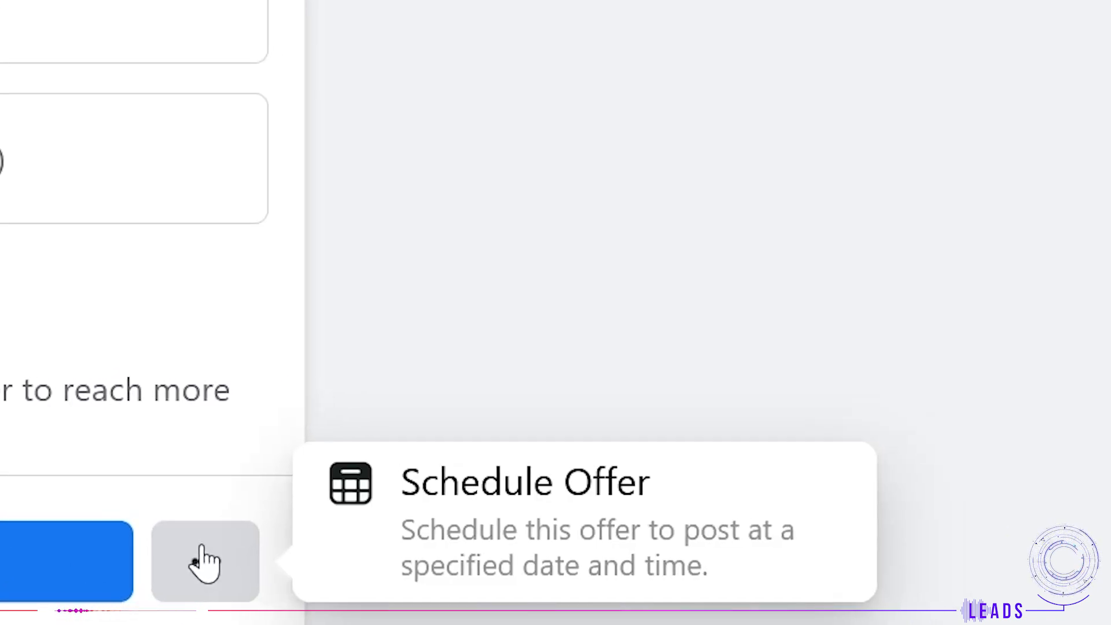
pyautogui.click(480, 509)
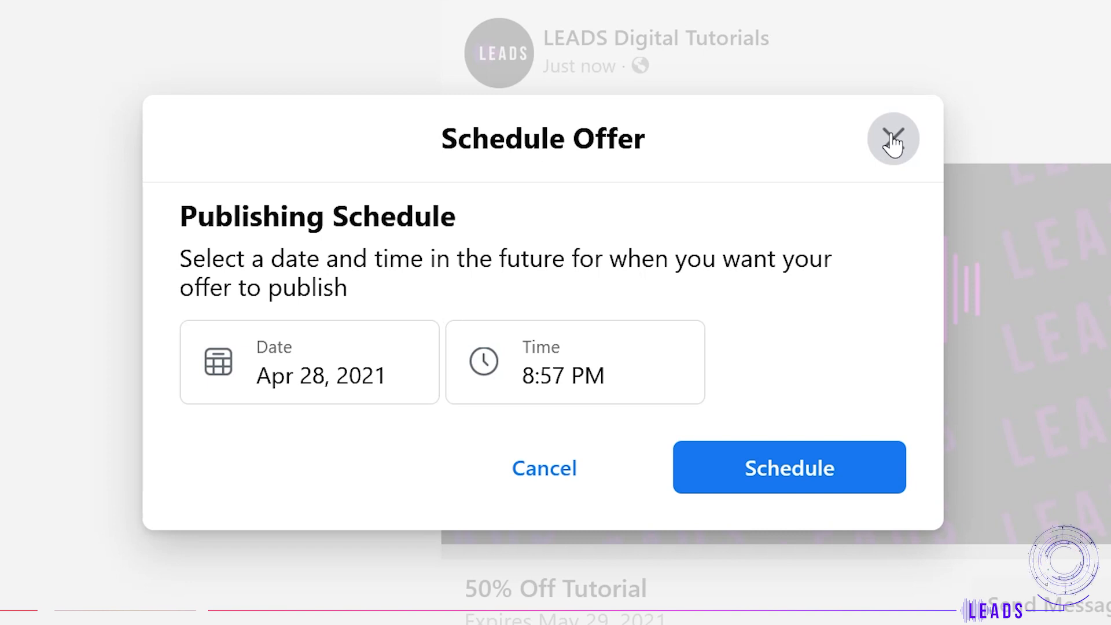
pyautogui.click(892, 140)
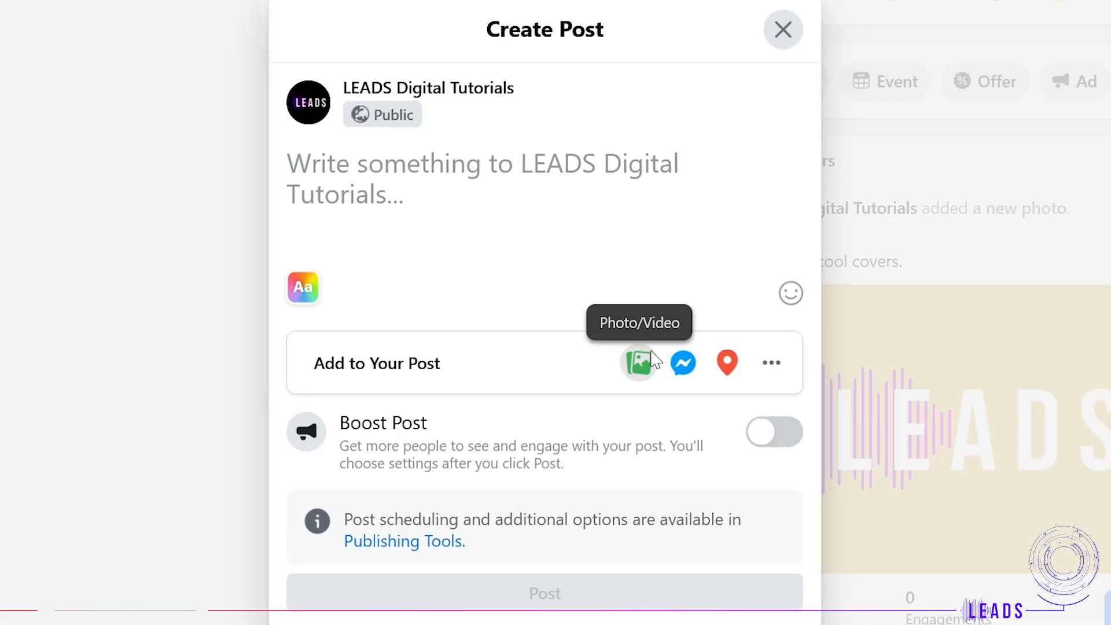
# Step: Attach a video file from the Desktop folder to a new page post
pyautogui.click(641, 365)
pyautogui.click(58, 139)
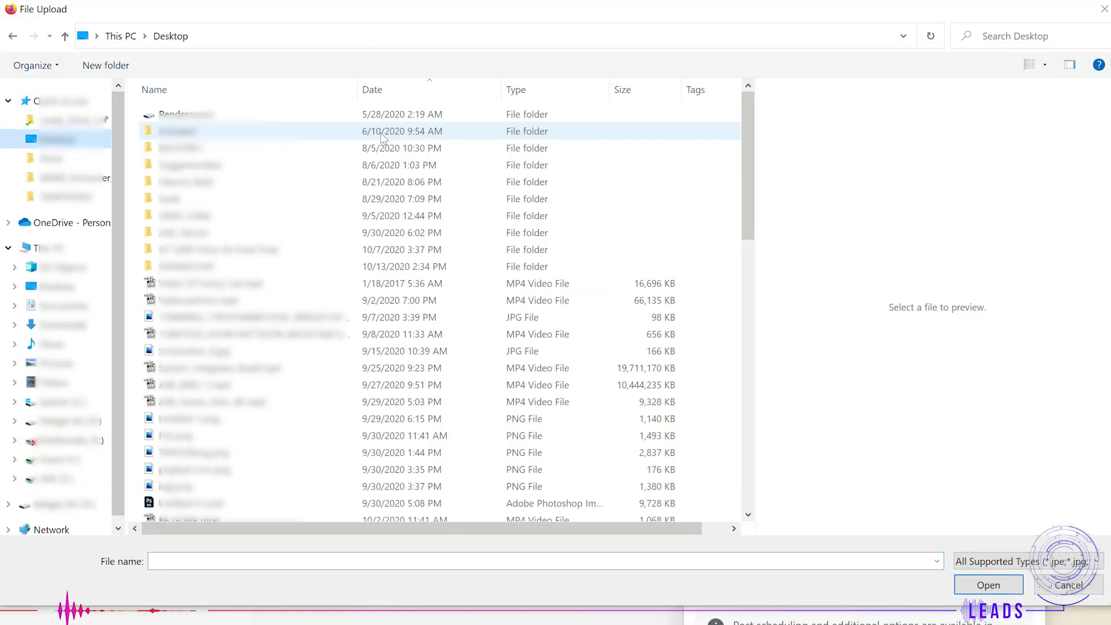
pyautogui.moveTo(745, 157); pyautogui.dragTo(794, 464)
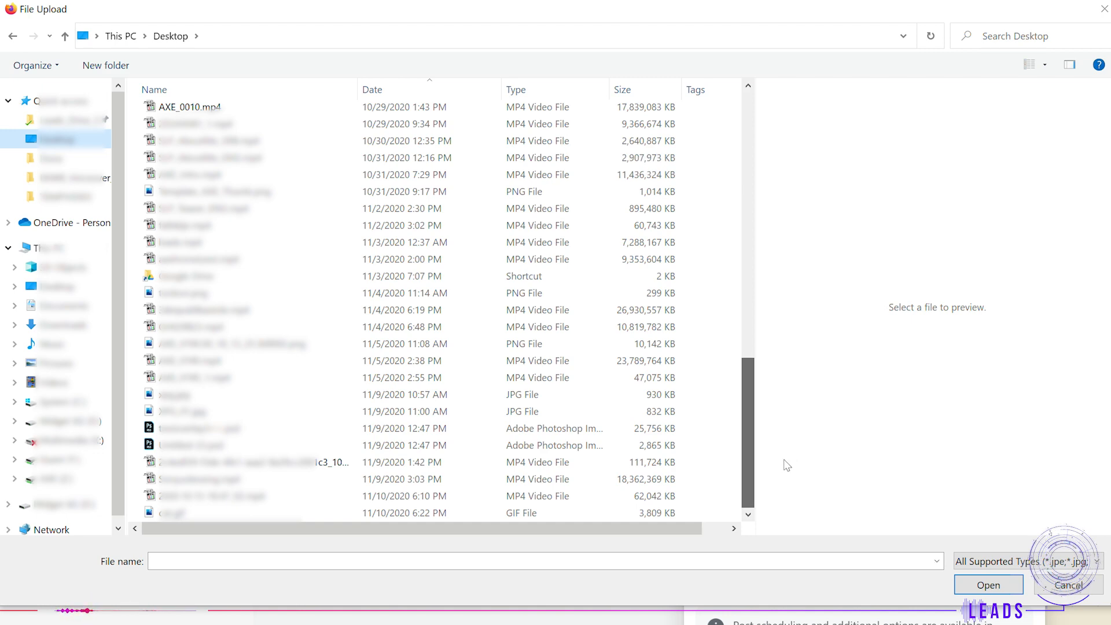
pyautogui.click(289, 426)
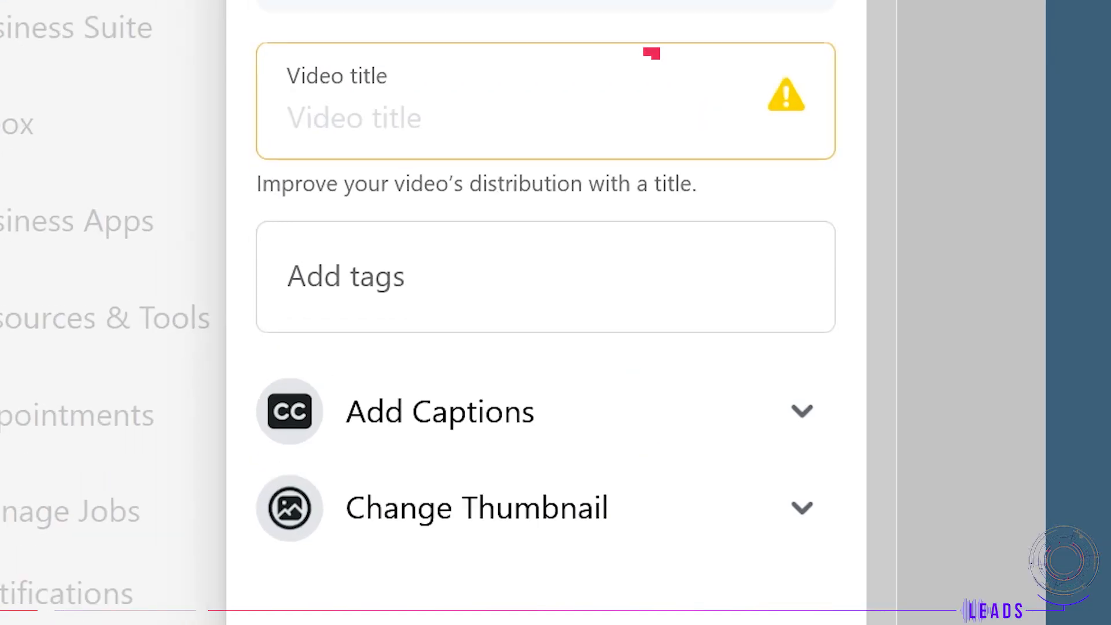
# Step: Title the video "This is a video" and add the tags leads, digital and marketing
pyautogui.write('This is a vide')
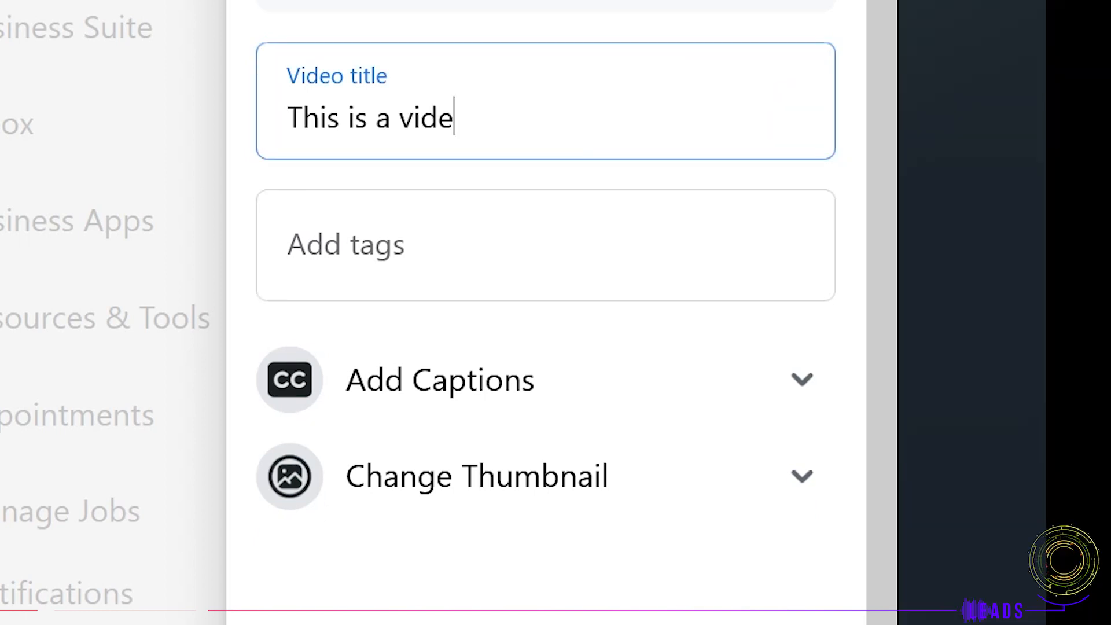
pyautogui.write('o')
pyautogui.click(544, 245)
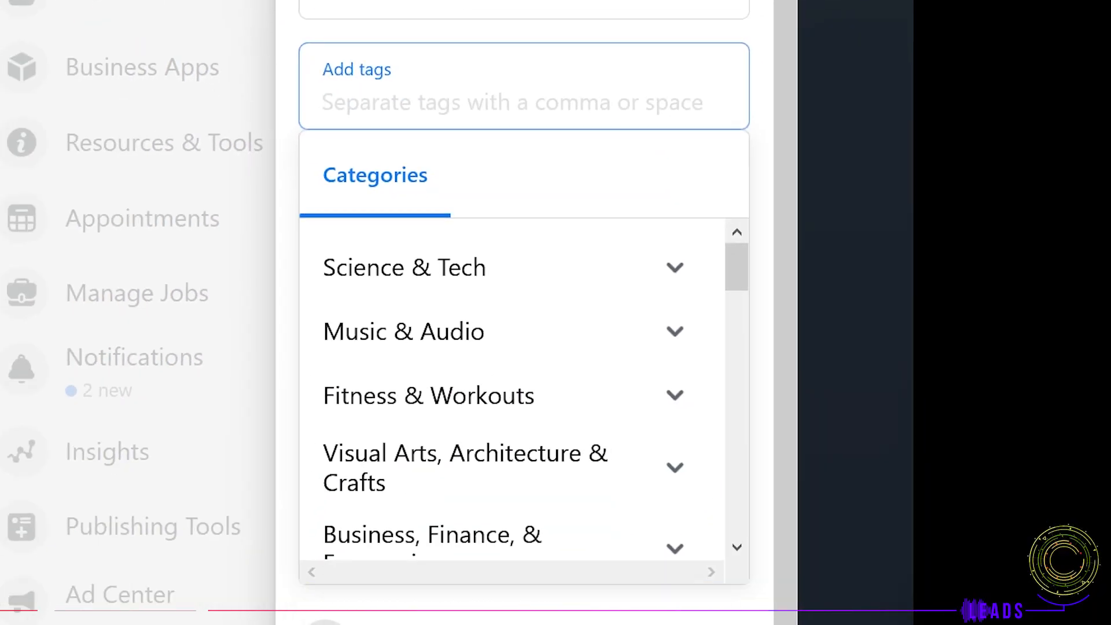
pyautogui.write('leads')
pyautogui.press('Return')
pyautogui.write('digita')
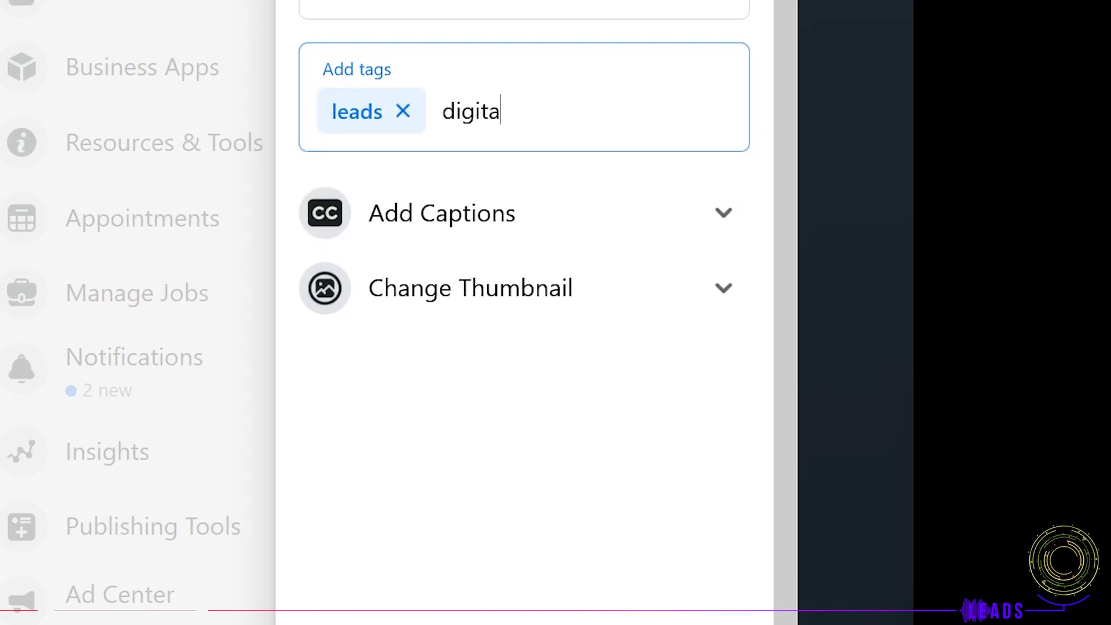
pyautogui.write('l')
pyautogui.press('Return')
pyautogui.write('marketing')
pyautogui.press('Return')
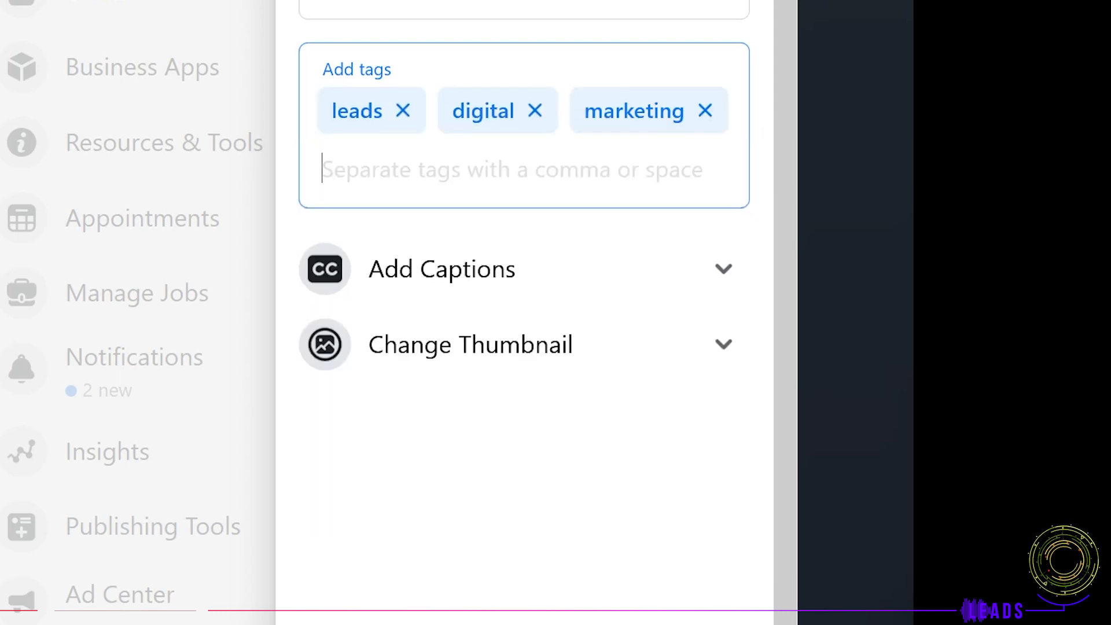
# Step: Try Auto-Generate Captions in the video's caption options, and switch it off again
pyautogui.scroll(-1, 630, 306)
pyautogui.click(629, 292)
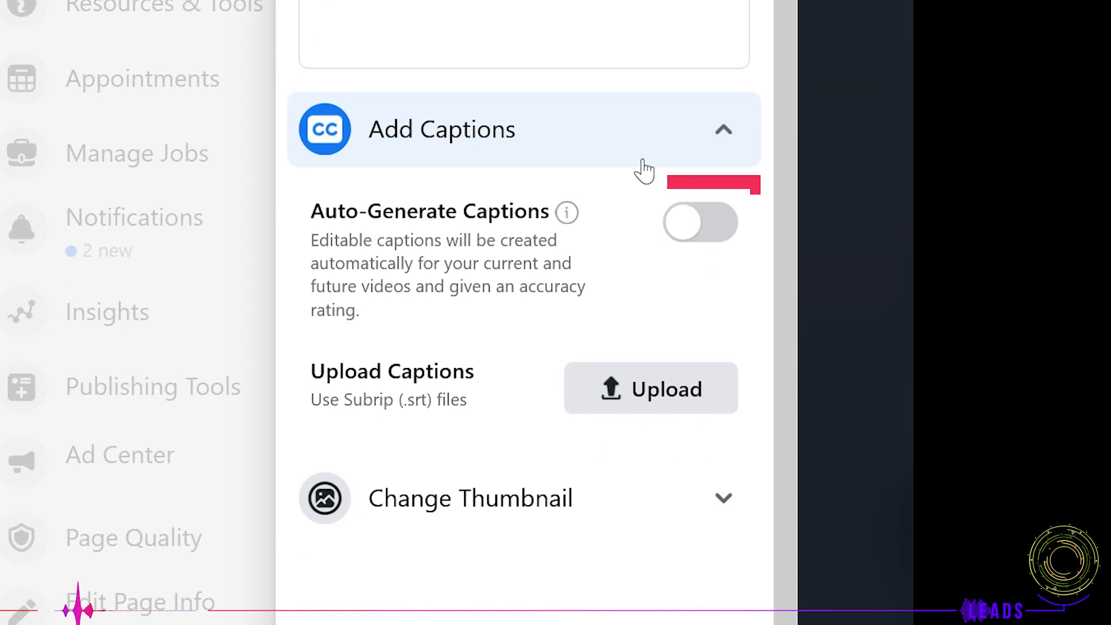
pyautogui.click(725, 243)
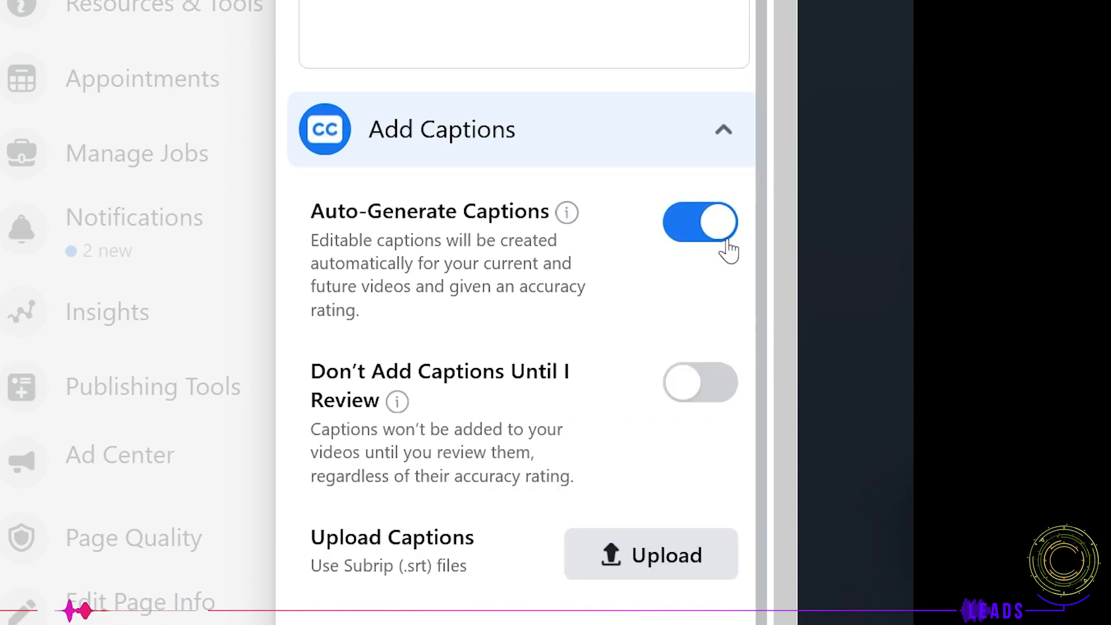
pyautogui.click(695, 239)
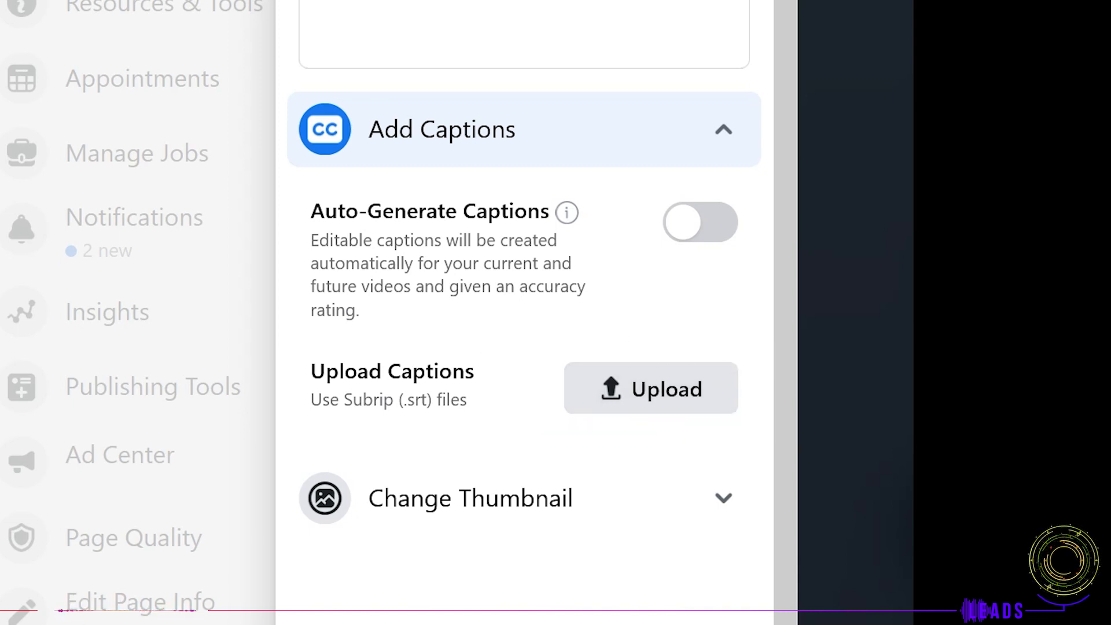
# Step: Browse the suggested and upload options for the video's thumbnail, and choose a still frame from the video instead
pyautogui.click(653, 497)
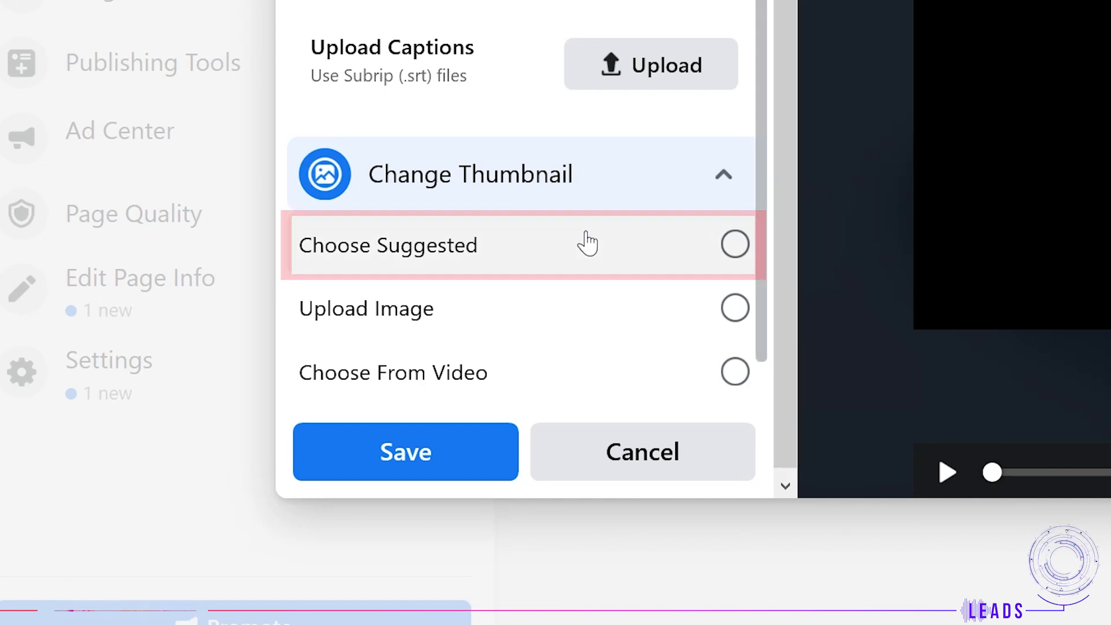
pyautogui.click(587, 242)
pyautogui.click(726, 391)
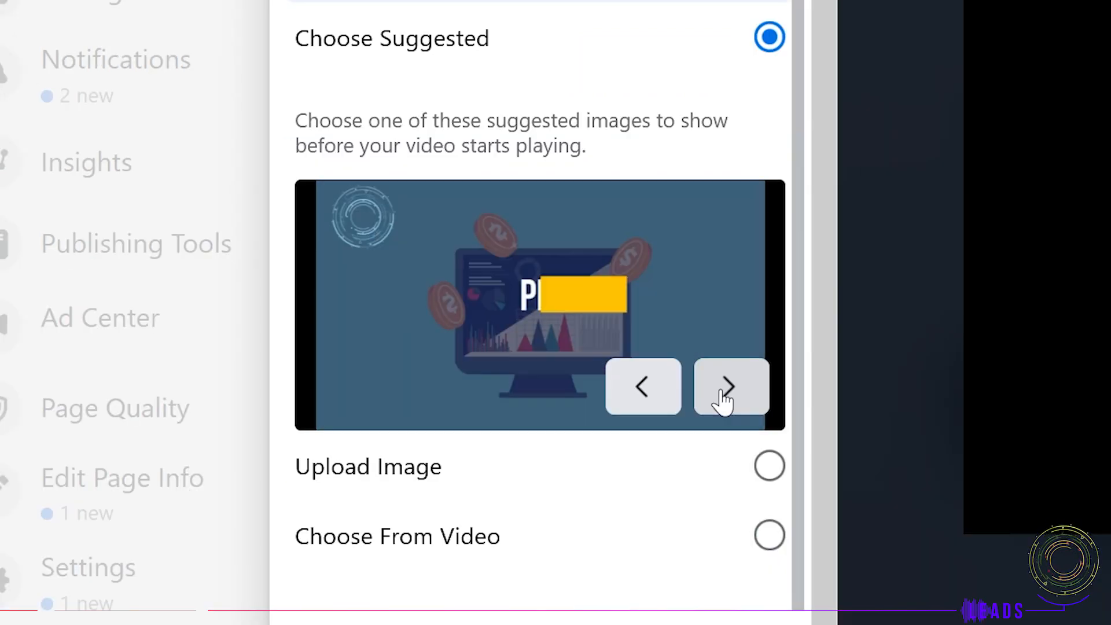
pyautogui.click(726, 391)
pyautogui.click(769, 466)
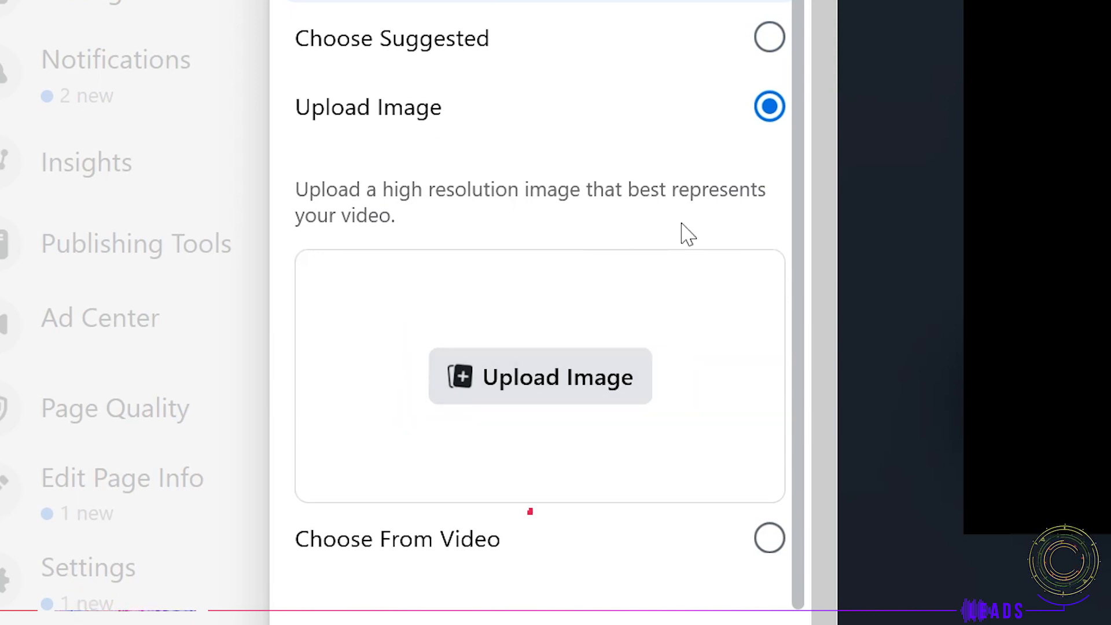
pyautogui.click(769, 538)
pyautogui.moveTo(489, 543); pyautogui.dragTo(633, 546)
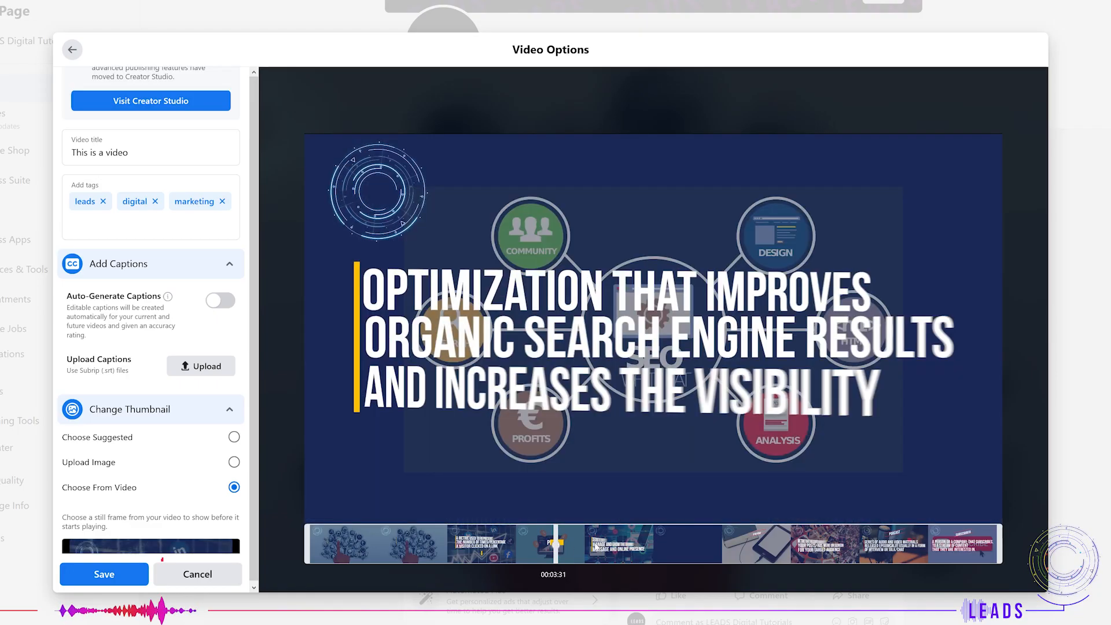
pyautogui.moveTo(555, 543); pyautogui.dragTo(609, 544)
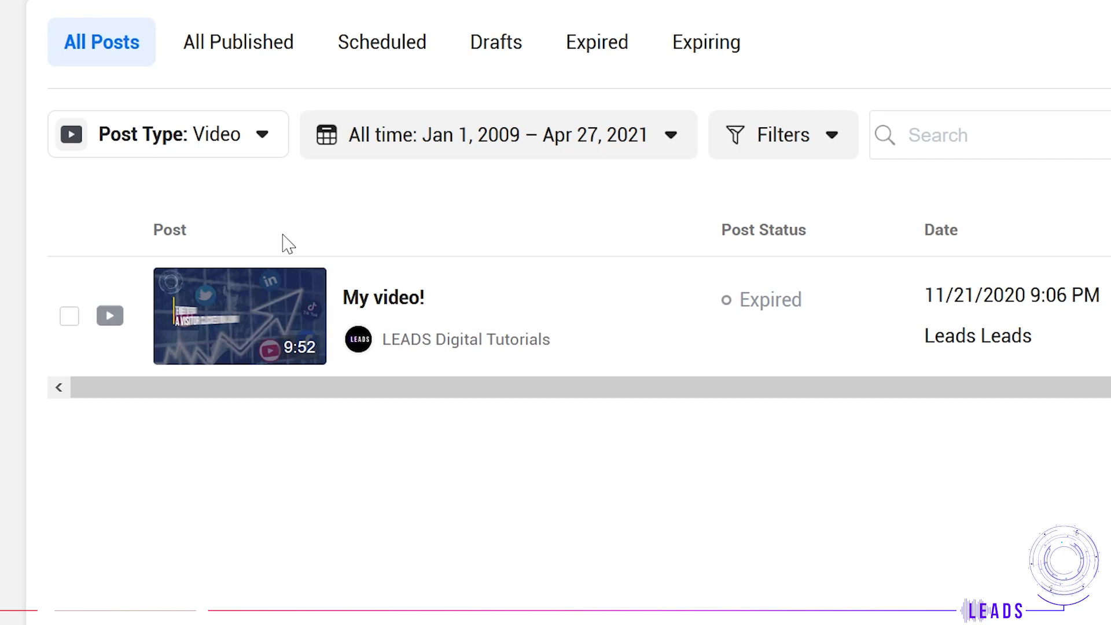
# Step: Title the uploaded video "Test Video" and describe it as "This is a test video for you. Hope you like it!"
pyautogui.click(650, 302)
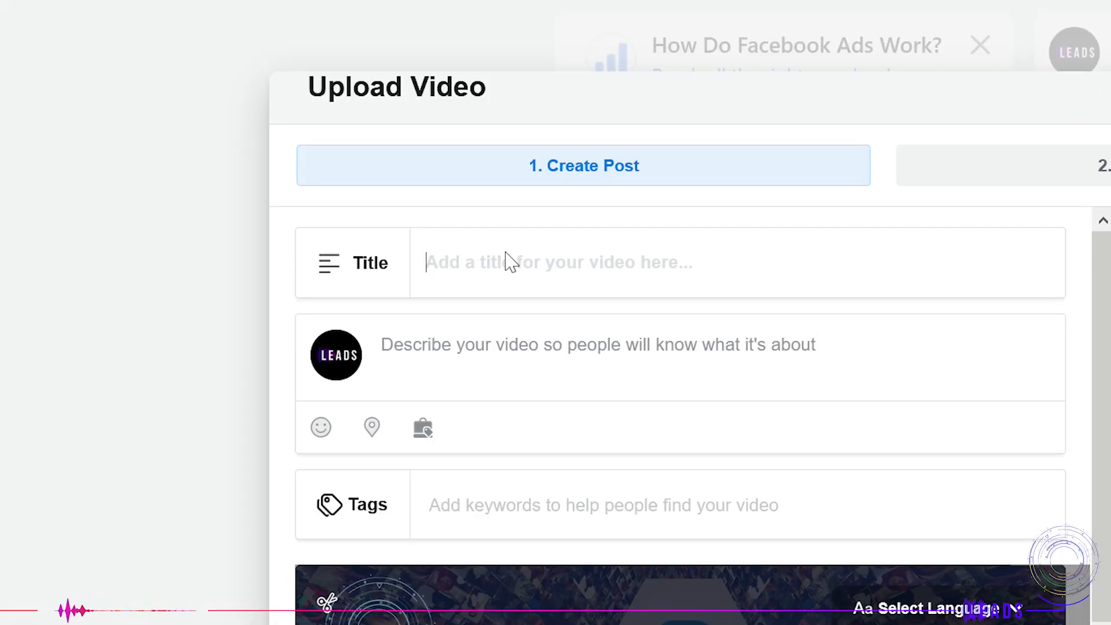
pyautogui.write('Test Video')
pyautogui.click(498, 350)
pyautogui.write('This is a test video for you')
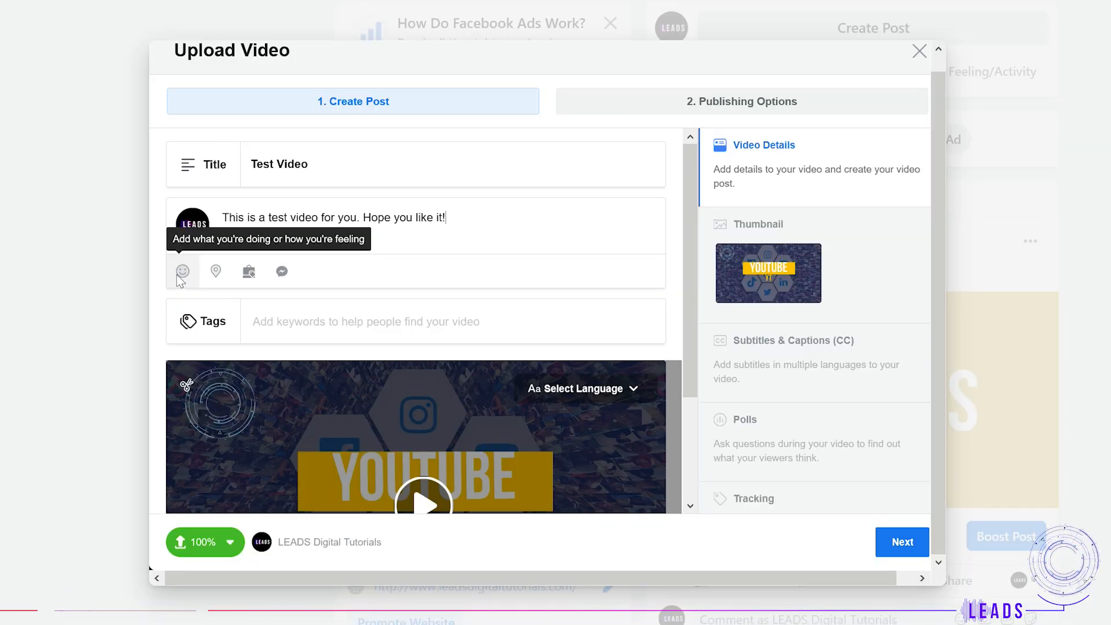
# Step: Look at the check-in and product tagging fields below the video's description
pyautogui.click(274, 307)
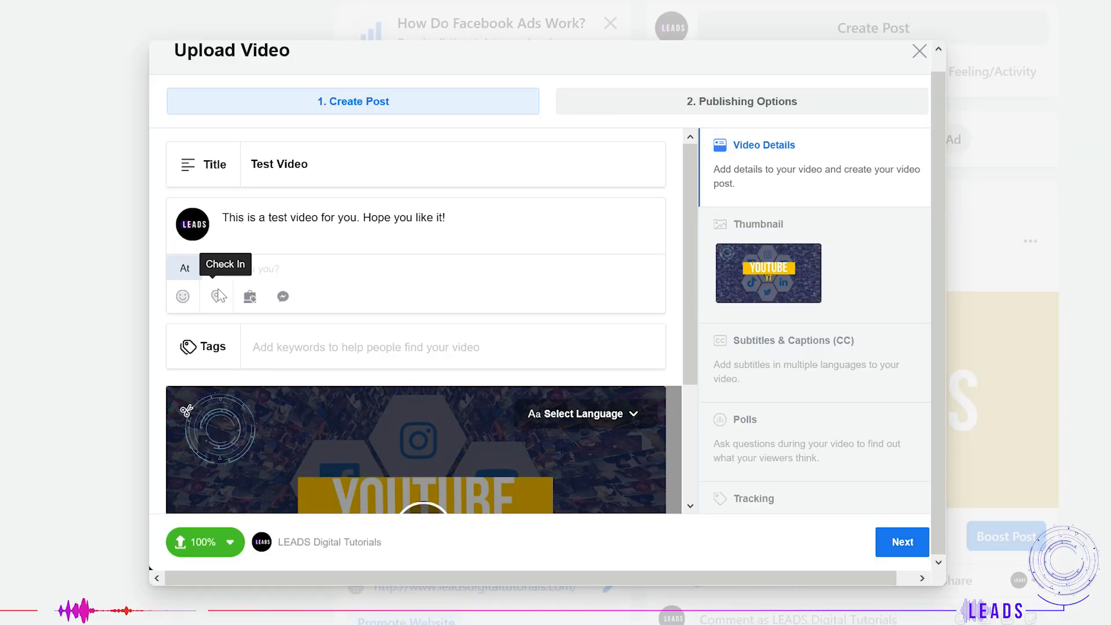
pyautogui.click(249, 312)
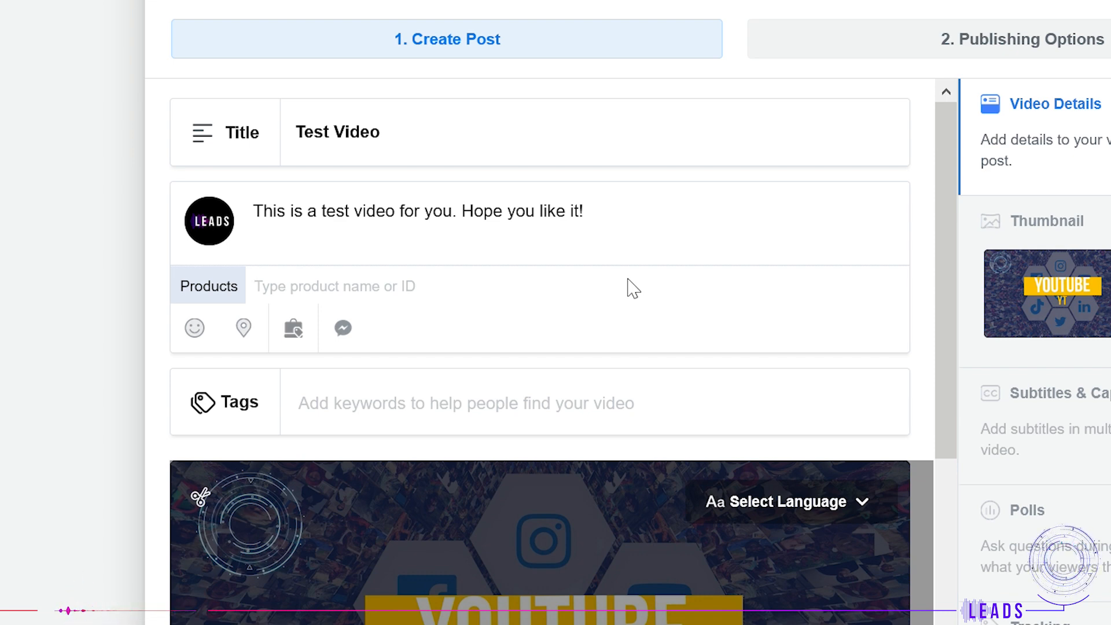
# Step: Add the tags Leads and Advertising to the uploaded video, and enter "Tuto" as the start of a third tag
pyautogui.write('Leads')
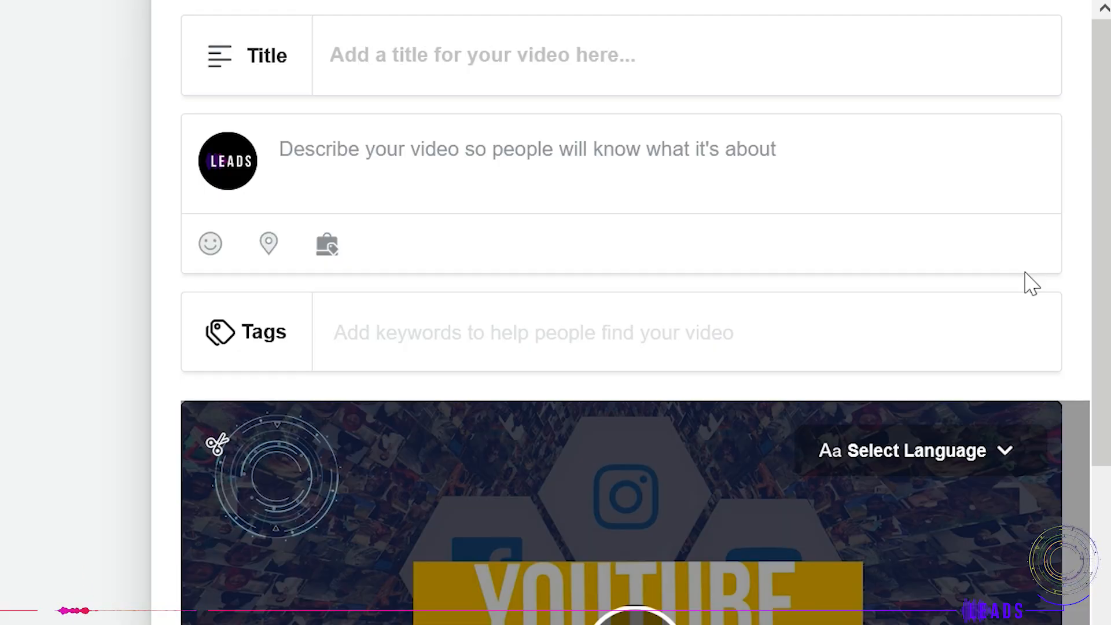
pyautogui.write('Leads')
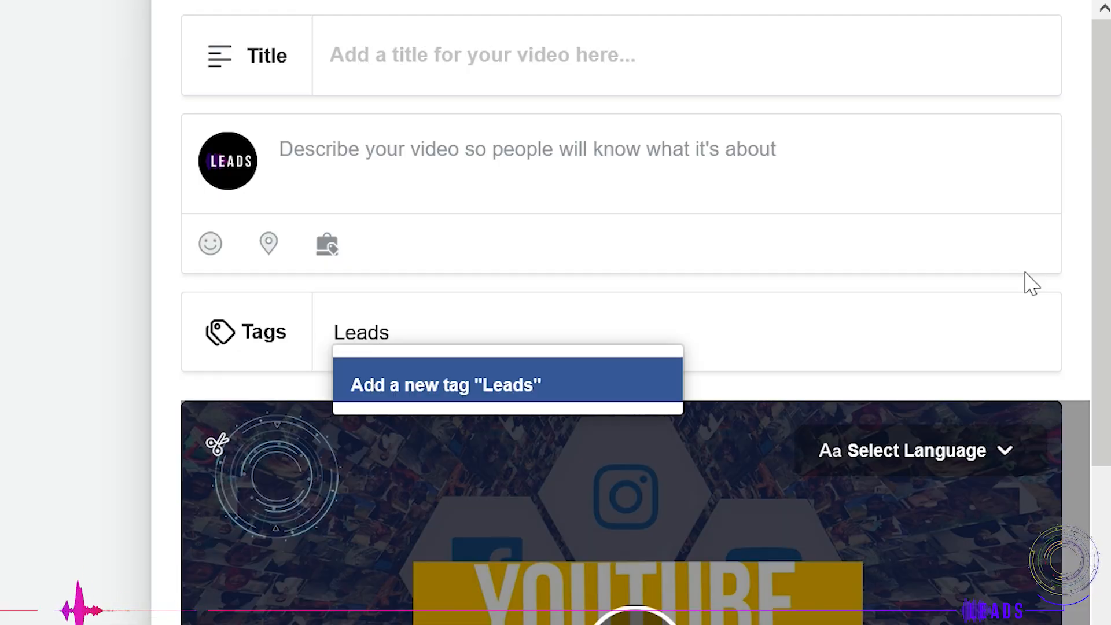
pyautogui.press('Return')
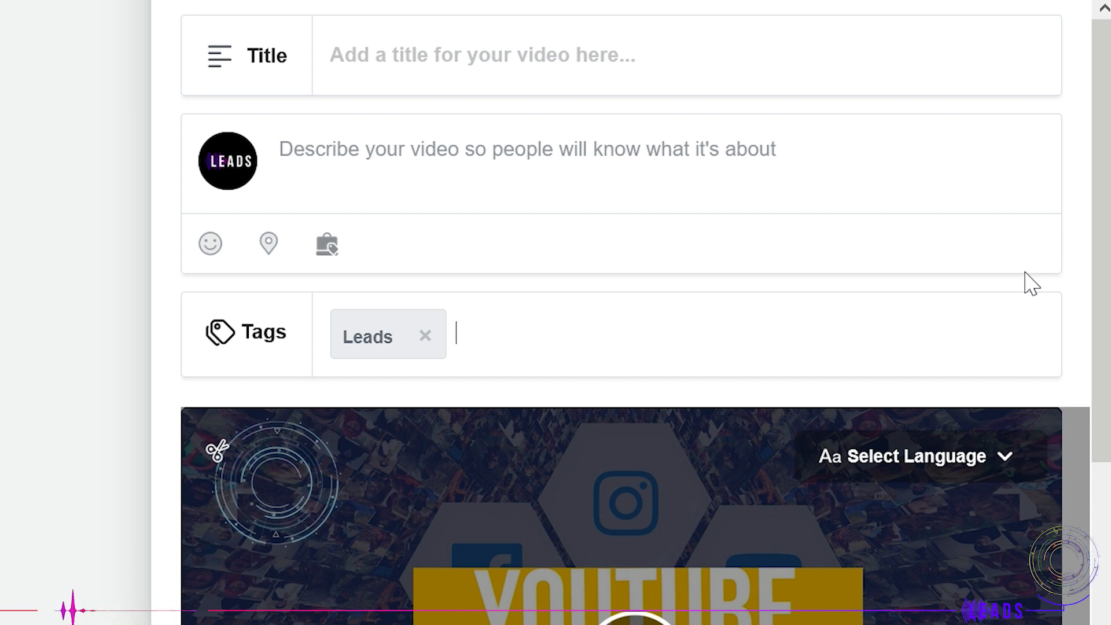
pyautogui.write('Advertising')
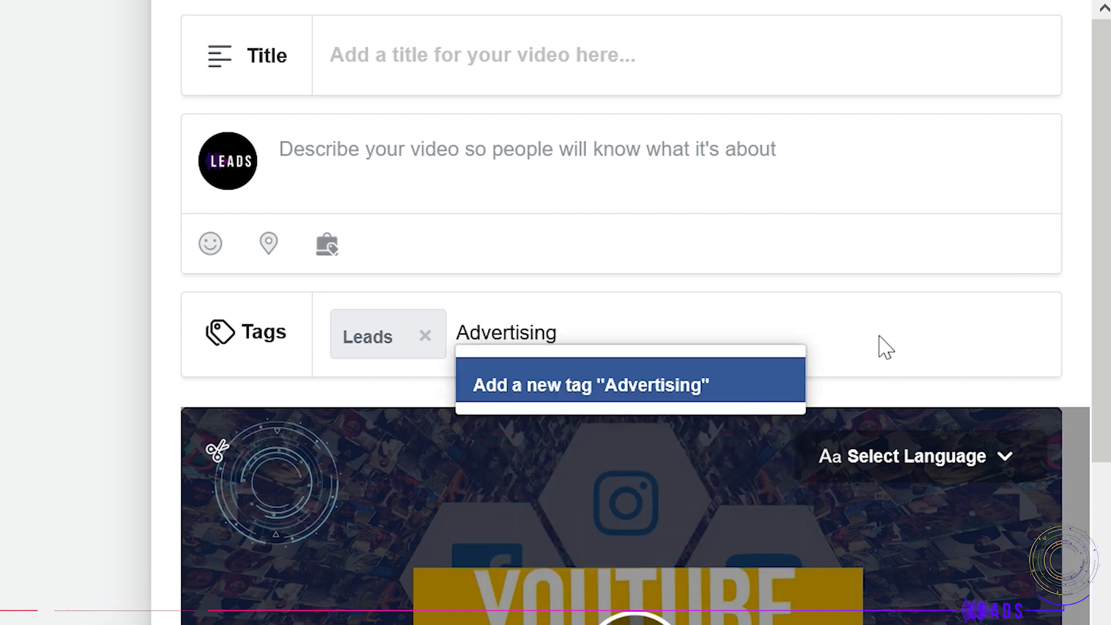
pyautogui.click(704, 388)
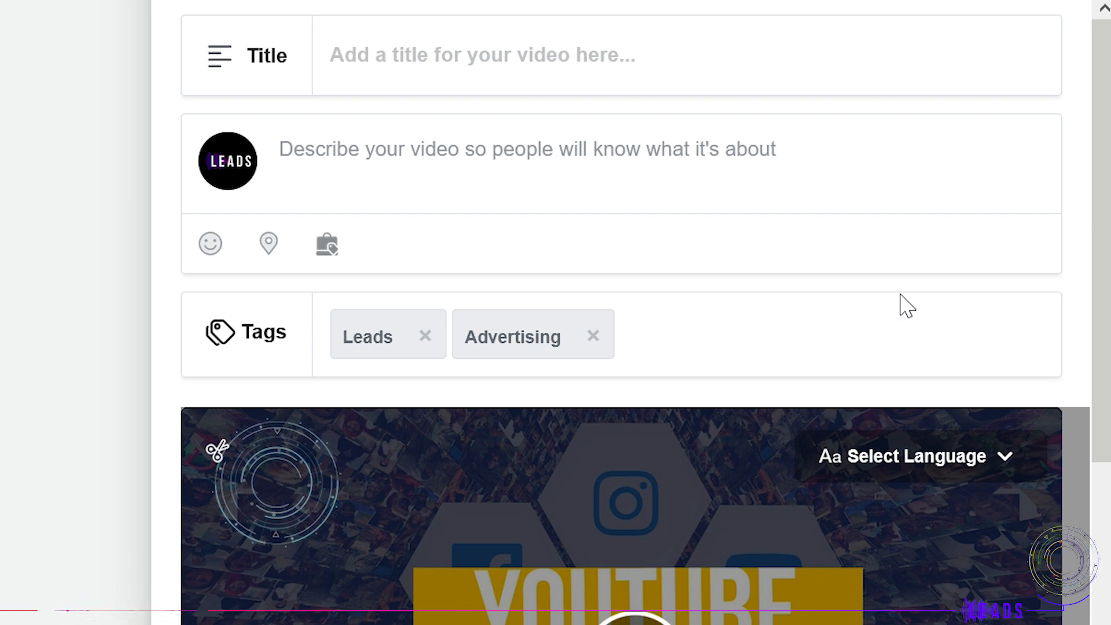
pyautogui.write('Tuto')
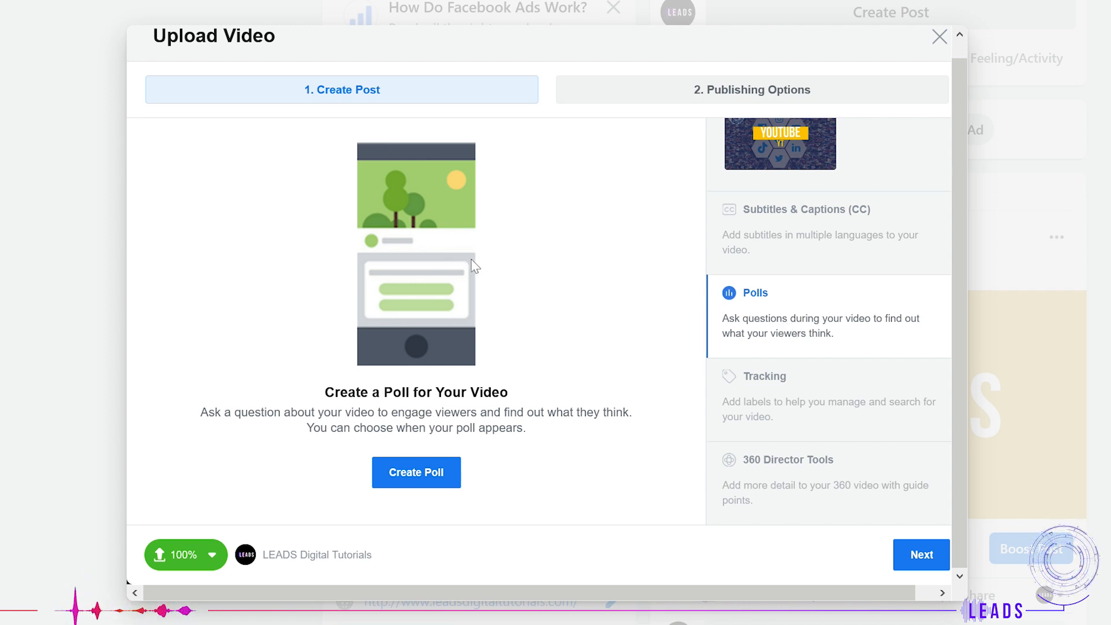
# Step: Create a video poll asking "Did you like the video?" with the options "Yes." and "No."
pyautogui.click(411, 474)
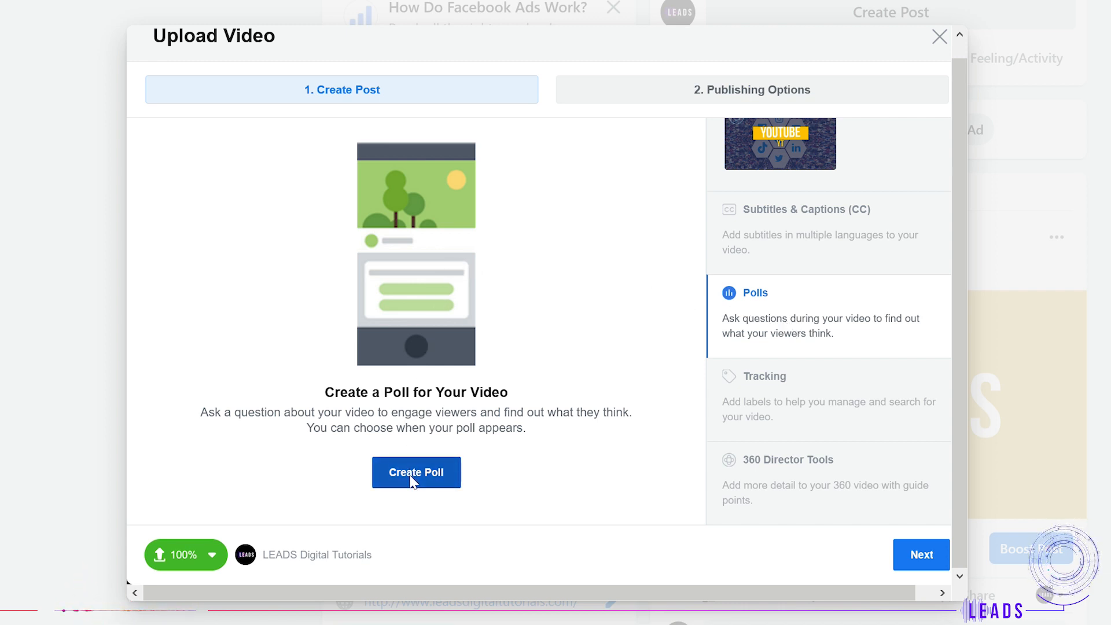
pyautogui.write('Did you like the vi')
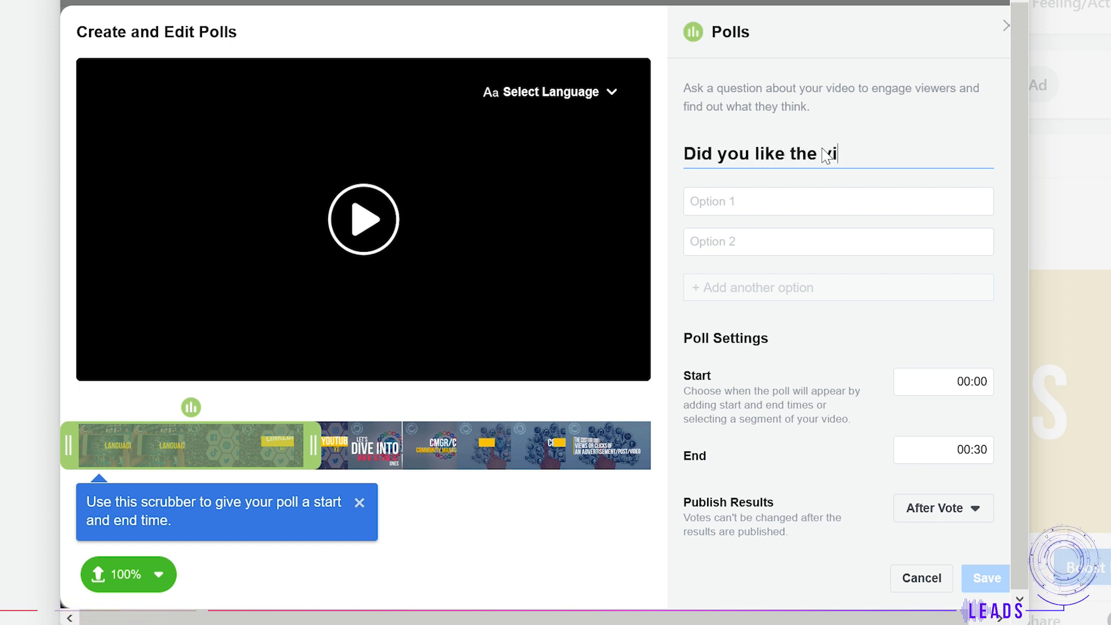
pyautogui.write('deo?')
pyautogui.click(762, 199)
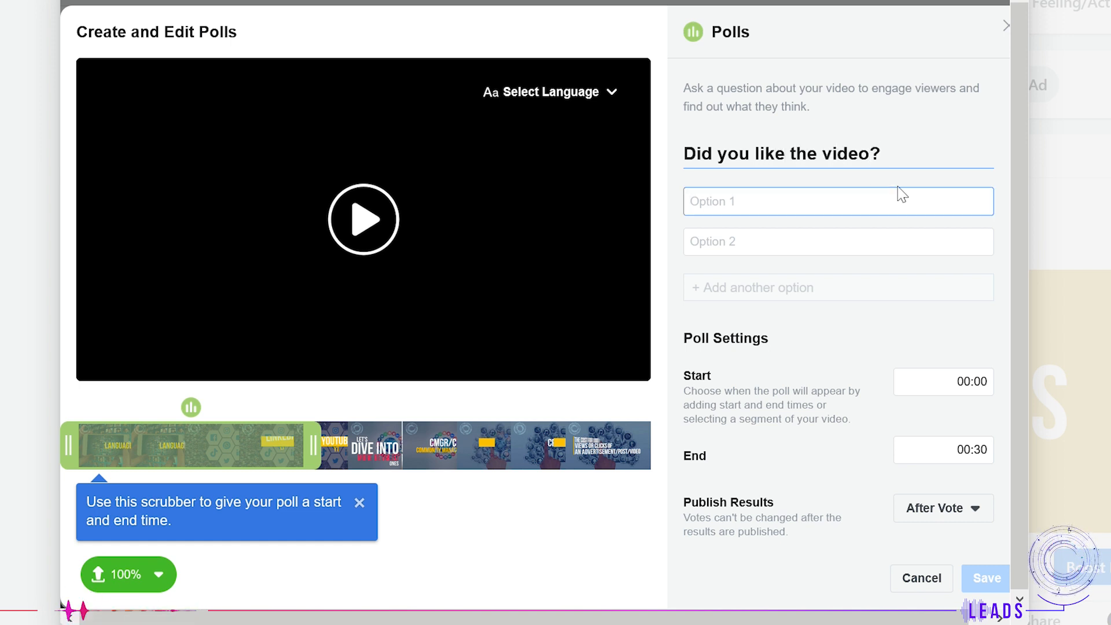
pyautogui.click(797, 242)
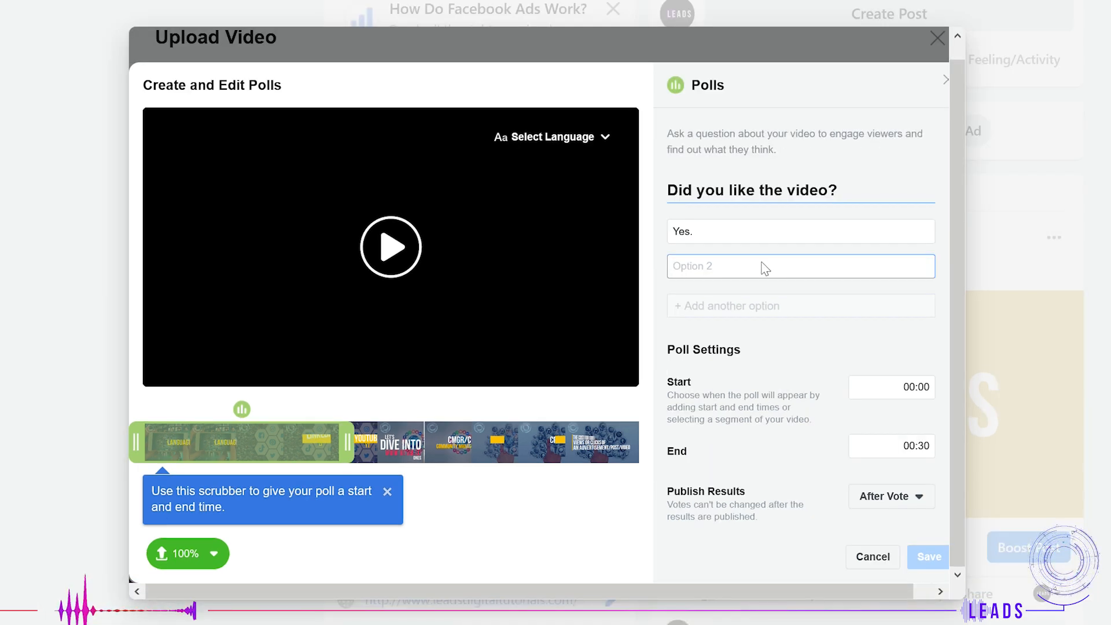
pyautogui.write('No.')
pyautogui.click(777, 363)
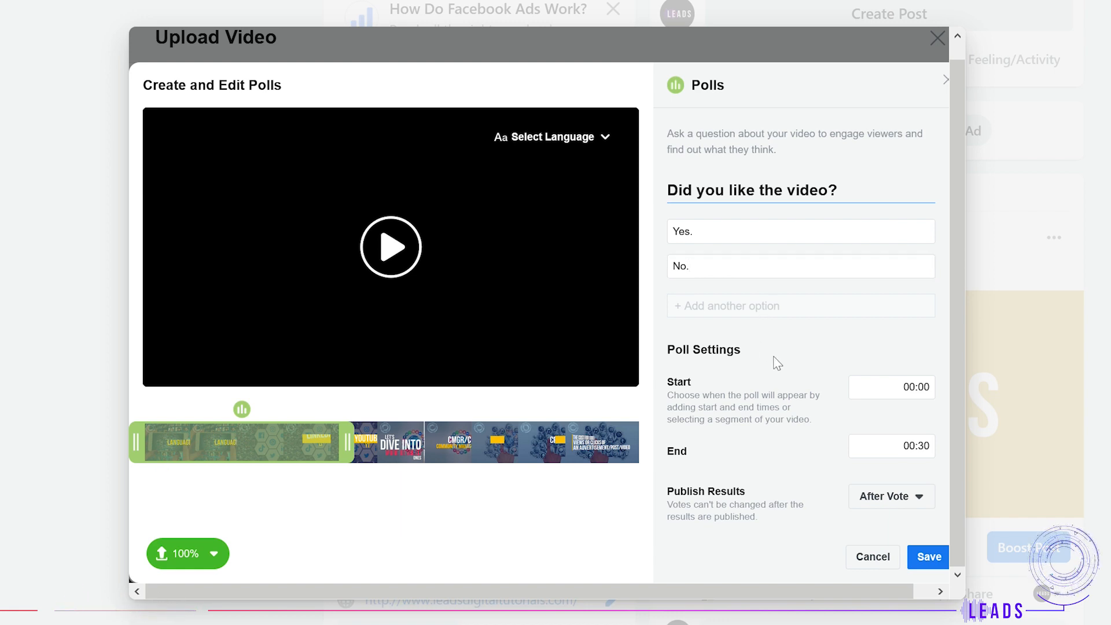
# Step: Set the poll's end time to 00:05
pyautogui.click(855, 448)
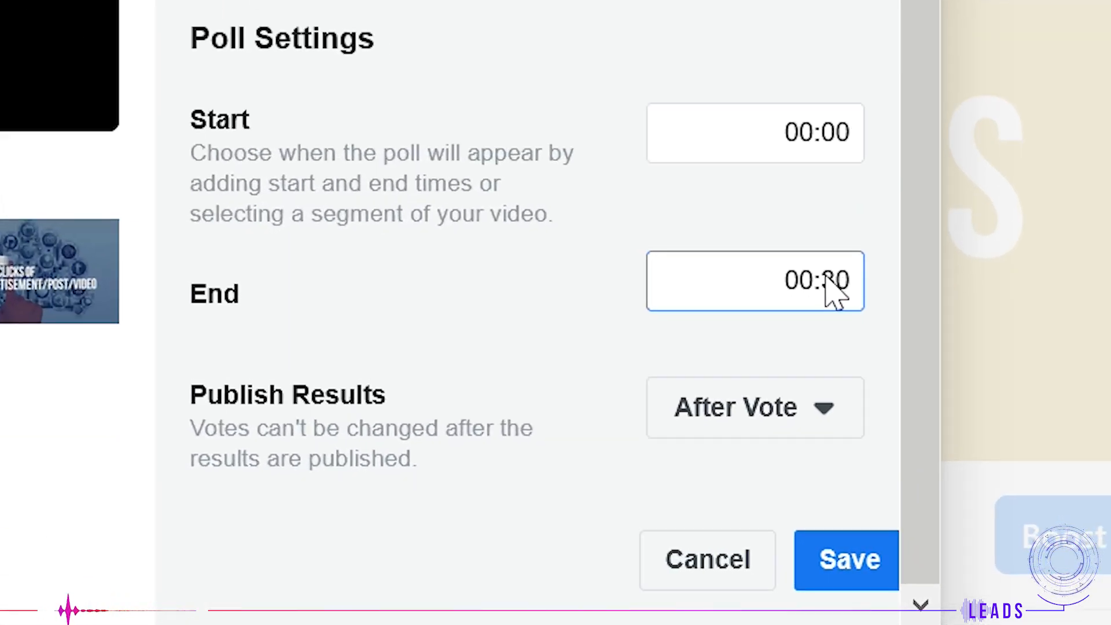
pyautogui.doubleClick(930, 446)
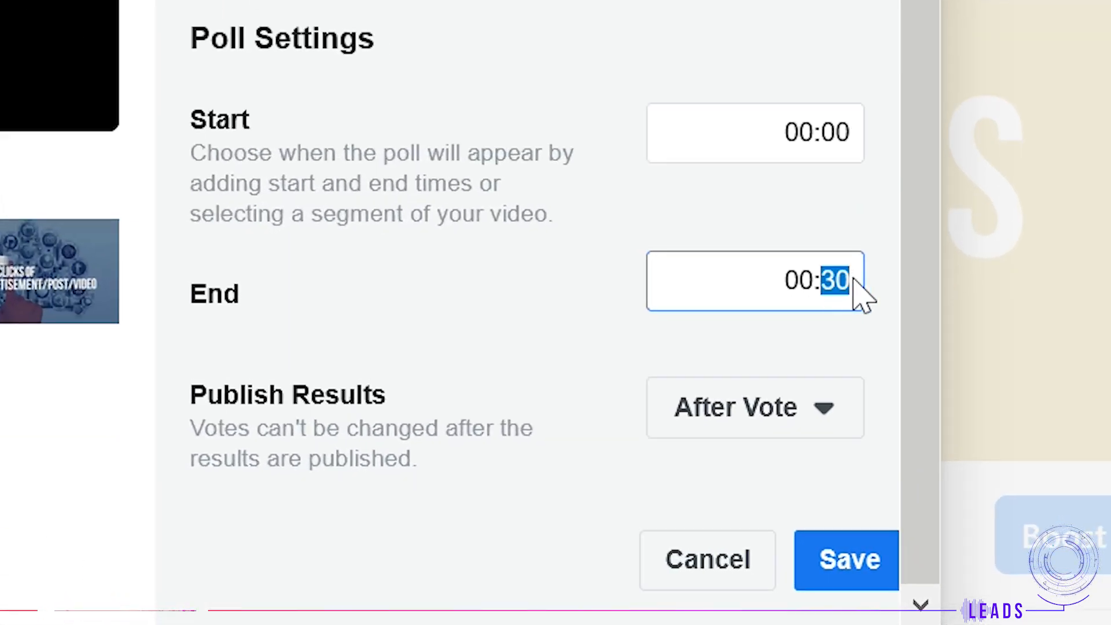
pyautogui.click(472, 3)
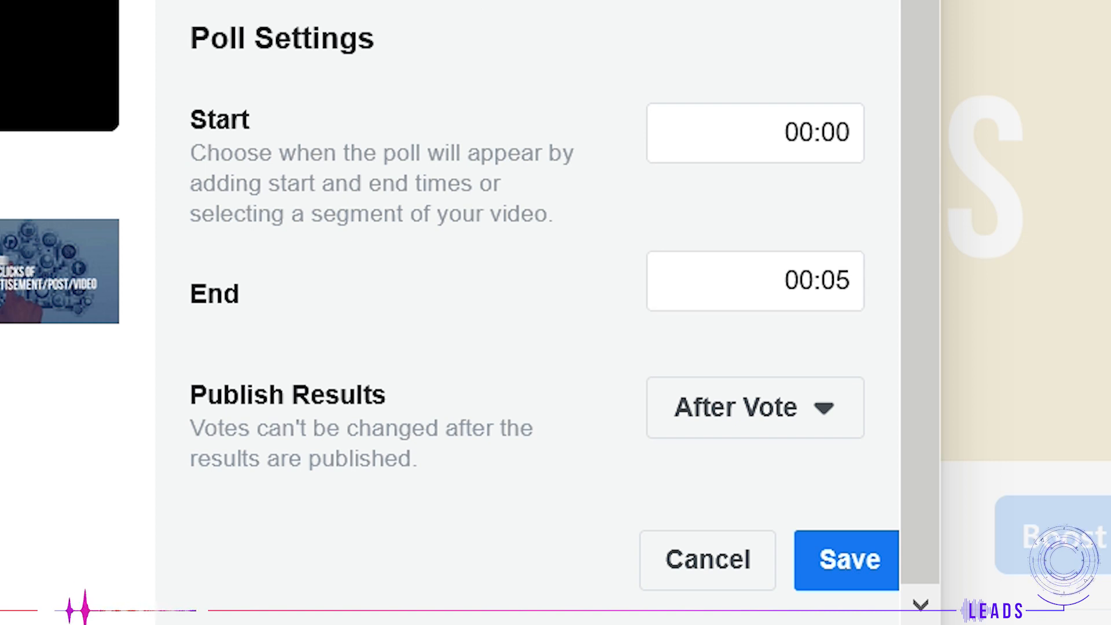
# Step: Check the poll's Publish Results choices, leaving After Vote selected, and play the video to preview the poll
pyautogui.click(814, 405)
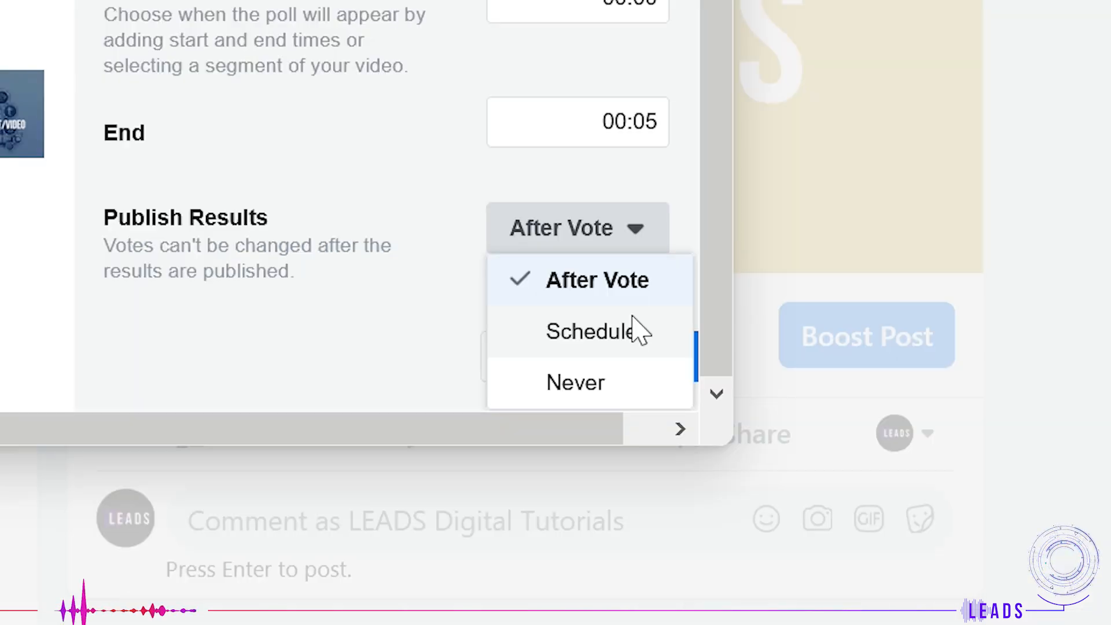
pyautogui.click(330, 340)
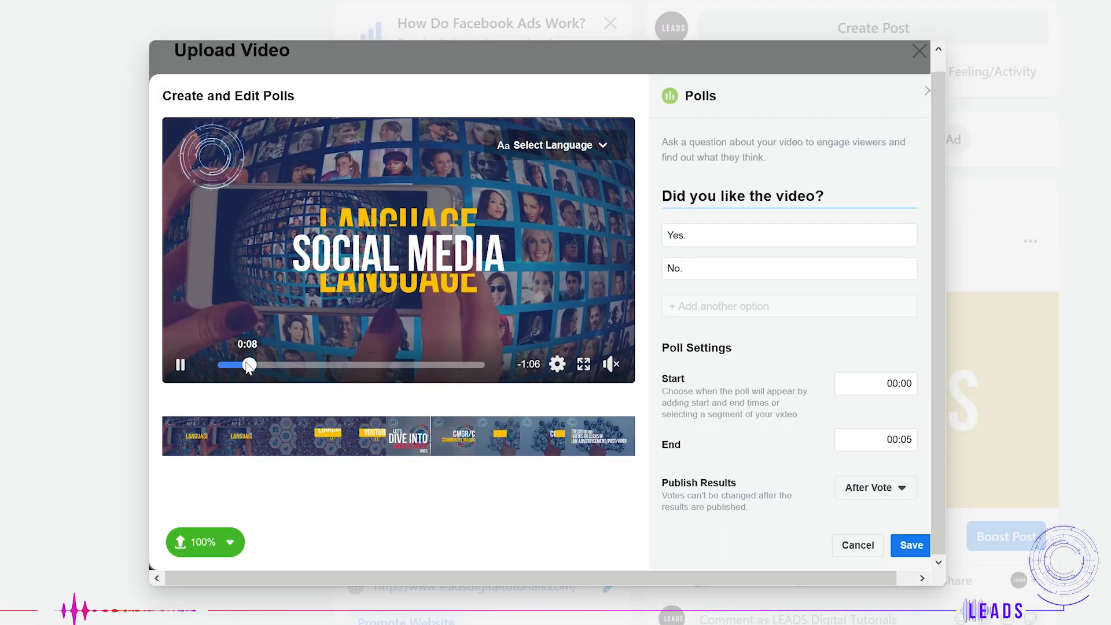
pyautogui.click(239, 364)
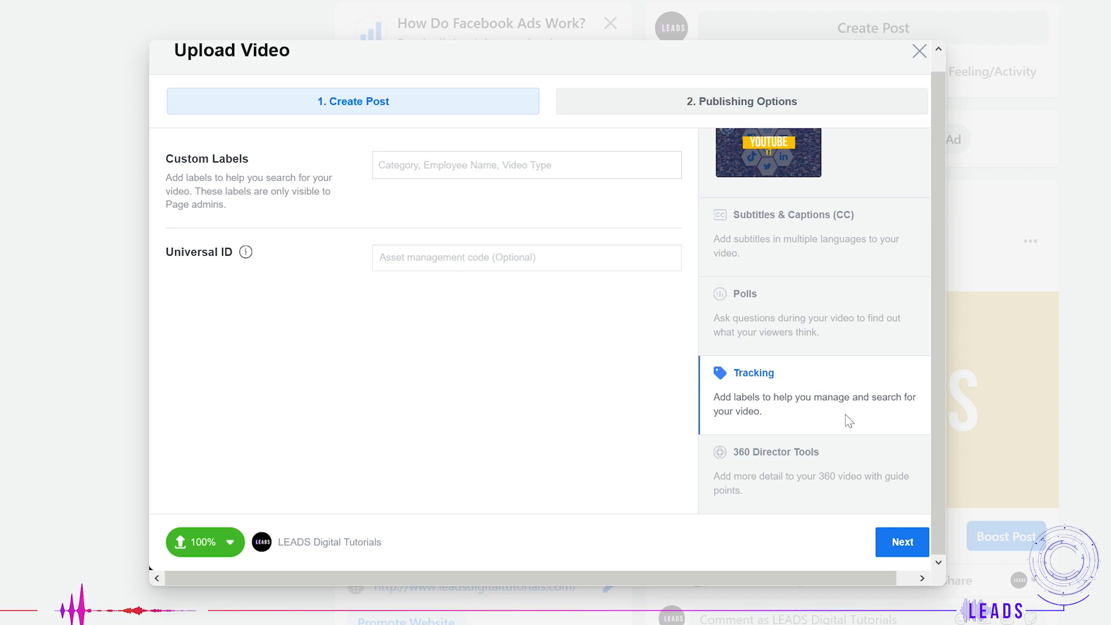
# Step: Look at the video's 360 Director Tools and its Subtitles & Captions settings
pyautogui.click(855, 458)
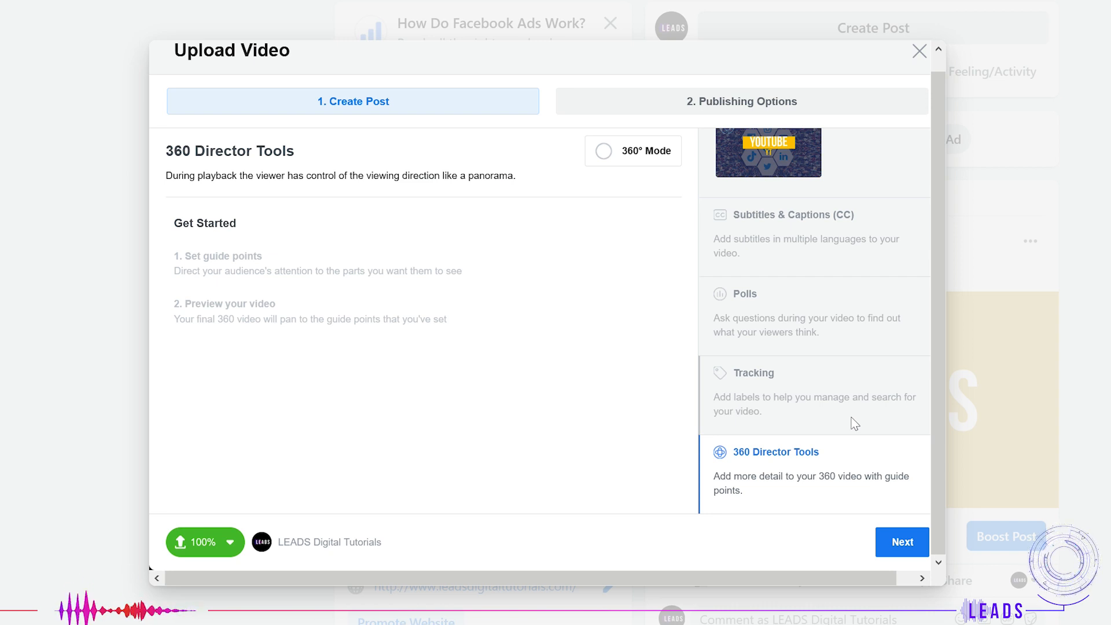
pyautogui.click(787, 228)
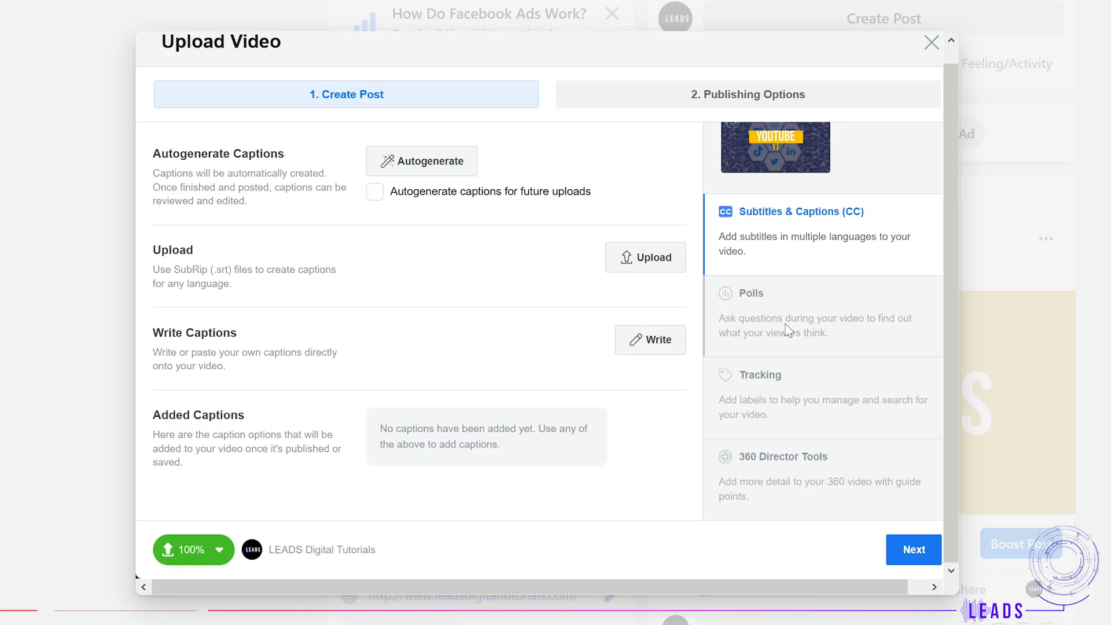
# Step: Proceed to the video's publishing options and choose Premiere to view its date, time and announcement image settings
pyautogui.click(675, 369)
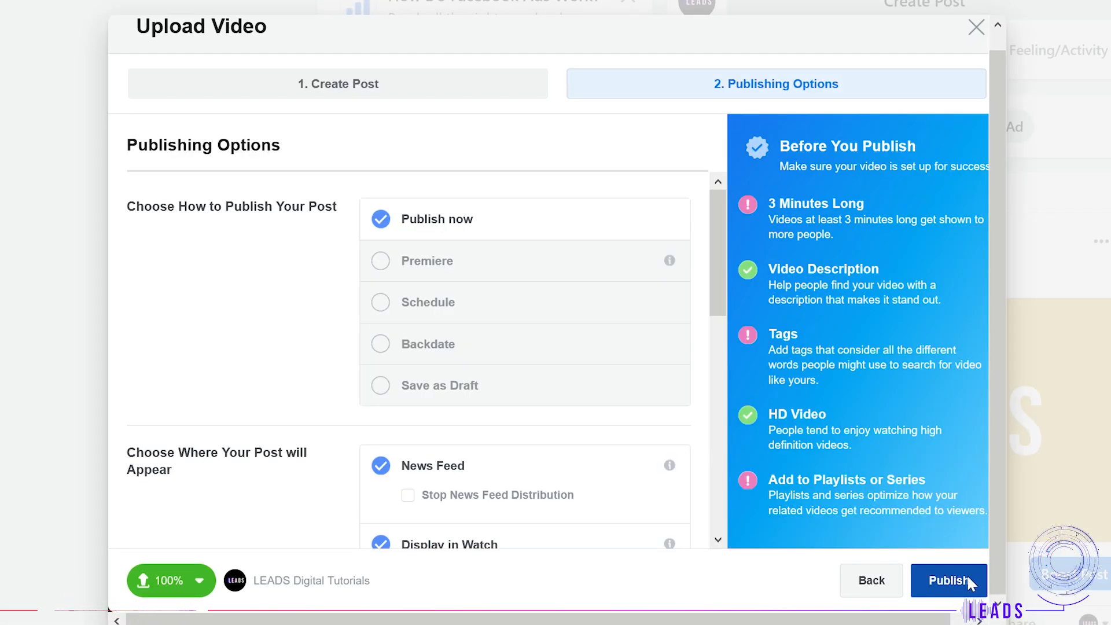
pyautogui.click(475, 270)
pyautogui.scroll(-3, 481, 345)
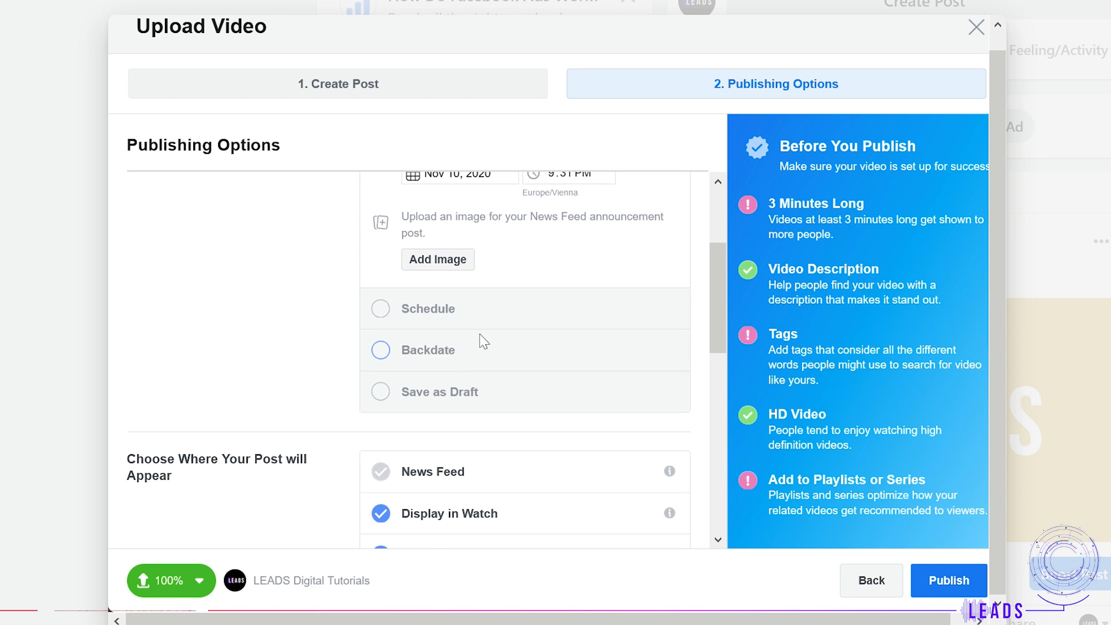
pyautogui.scroll(2, 480, 346)
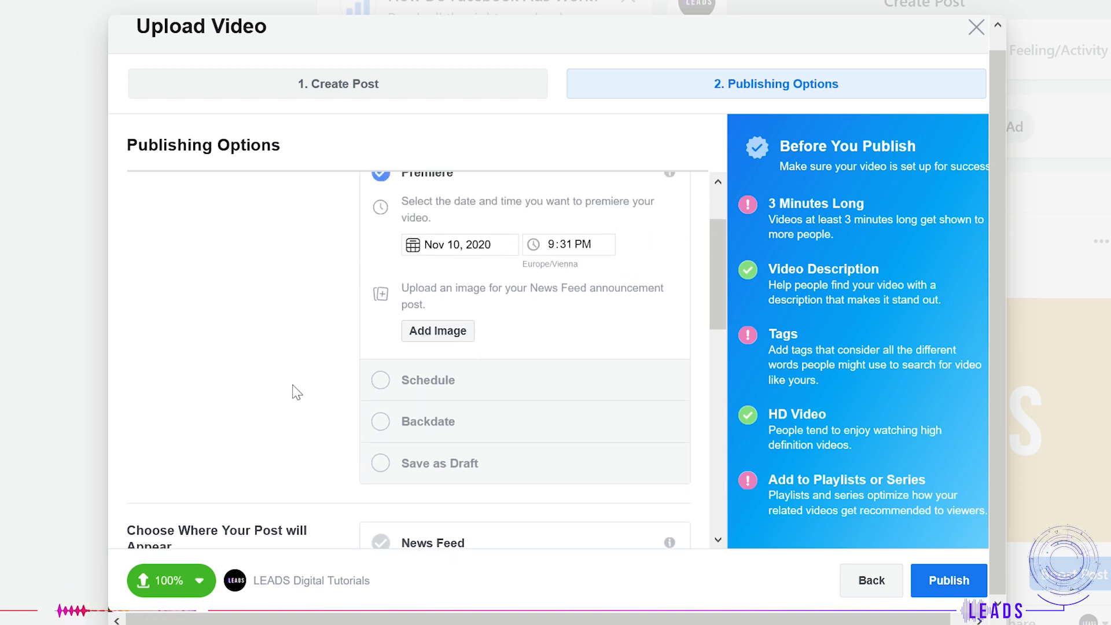
# Step: Choose Backdate for the video post and set the date to November 9, 2020
pyautogui.doubleClick(483, 426)
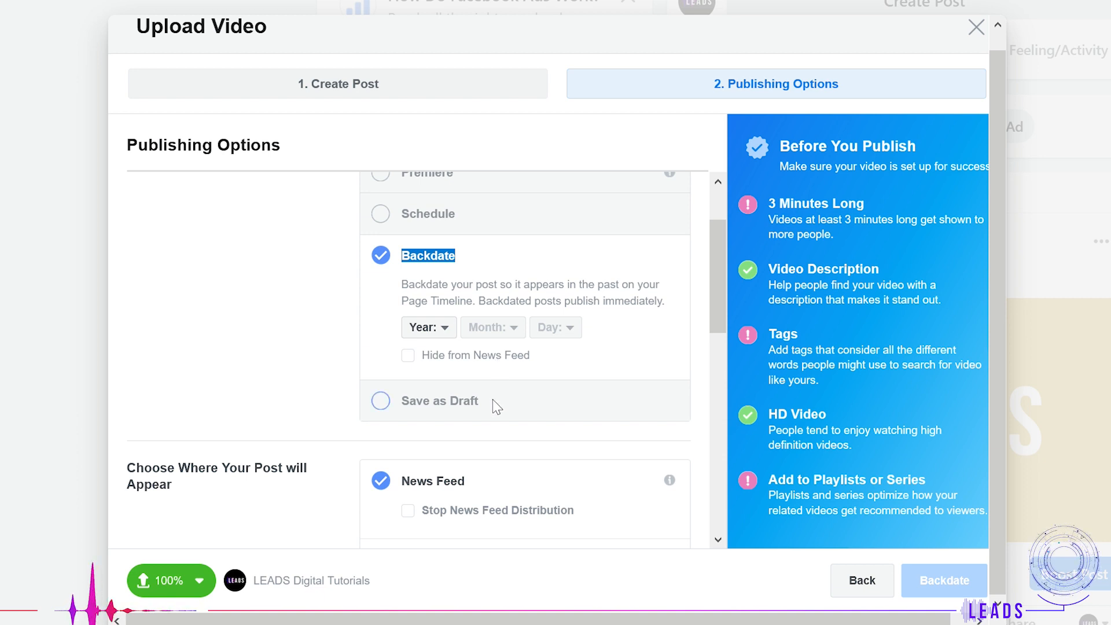
pyautogui.click(436, 328)
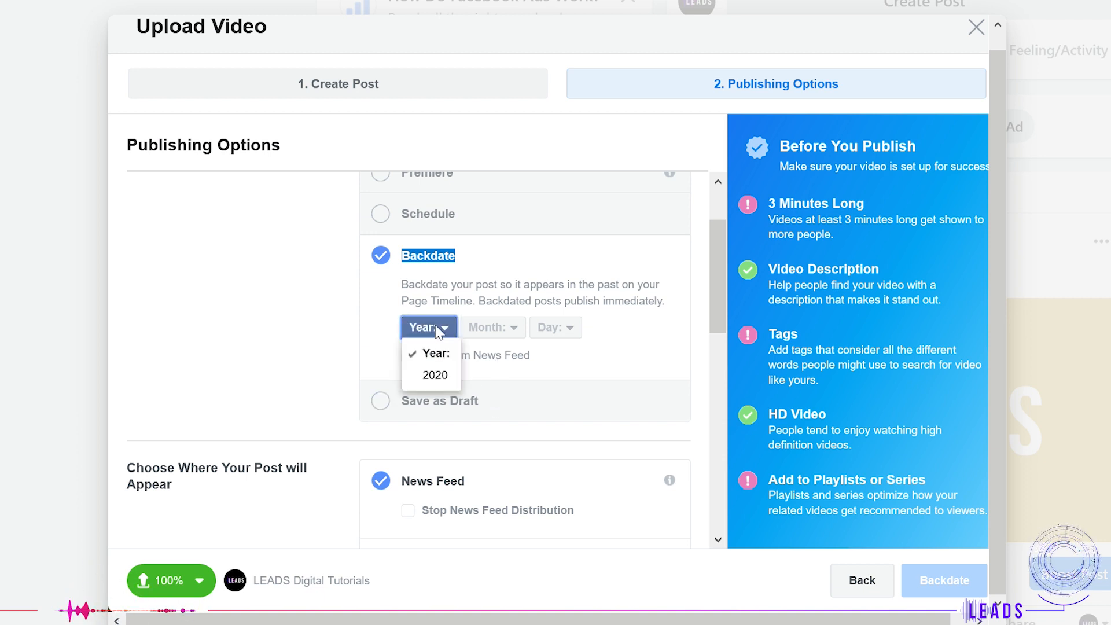
pyautogui.click(435, 375)
pyautogui.click(481, 331)
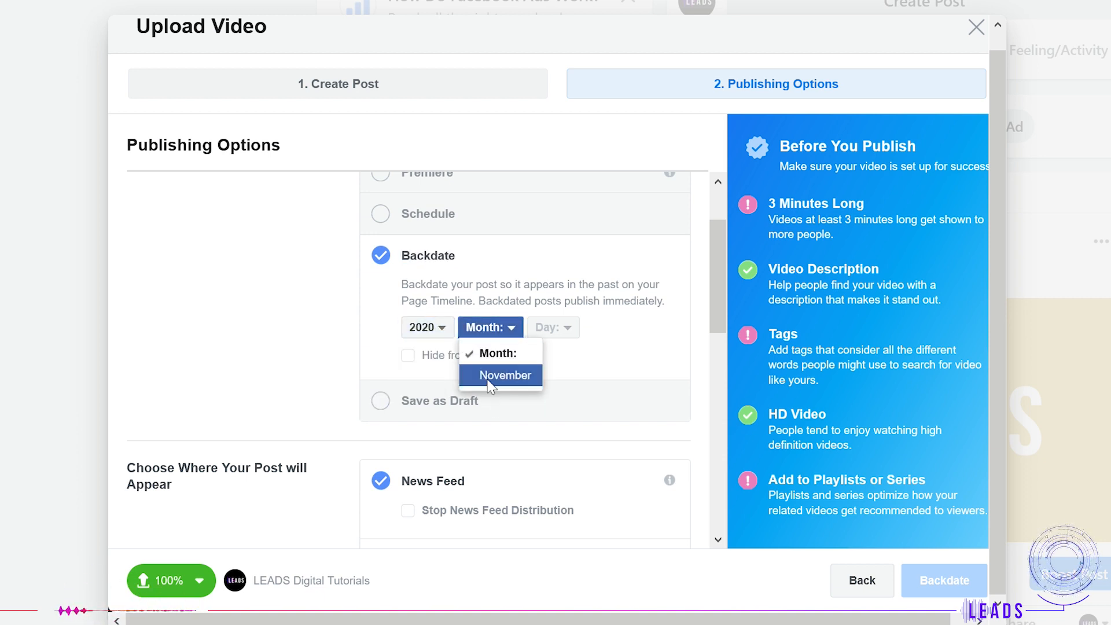
pyautogui.click(490, 375)
pyautogui.click(564, 327)
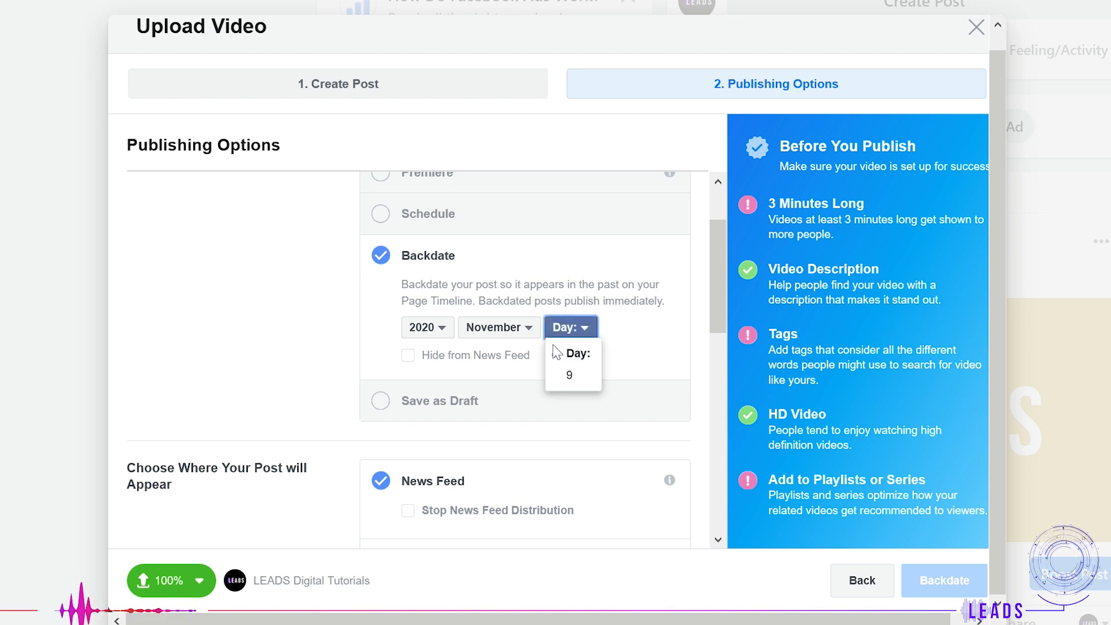
pyautogui.click(561, 379)
# Step: Try the Save as Draft option, switch the video post to Schedule, and review where it will appear
pyautogui.click(460, 412)
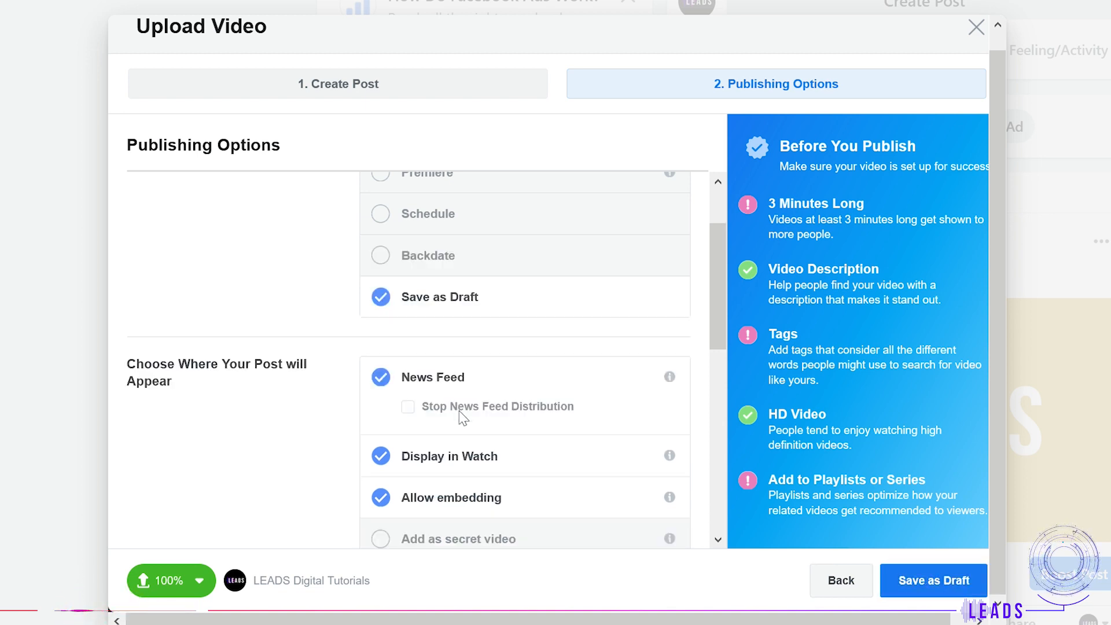
pyautogui.scroll(3, 468, 428)
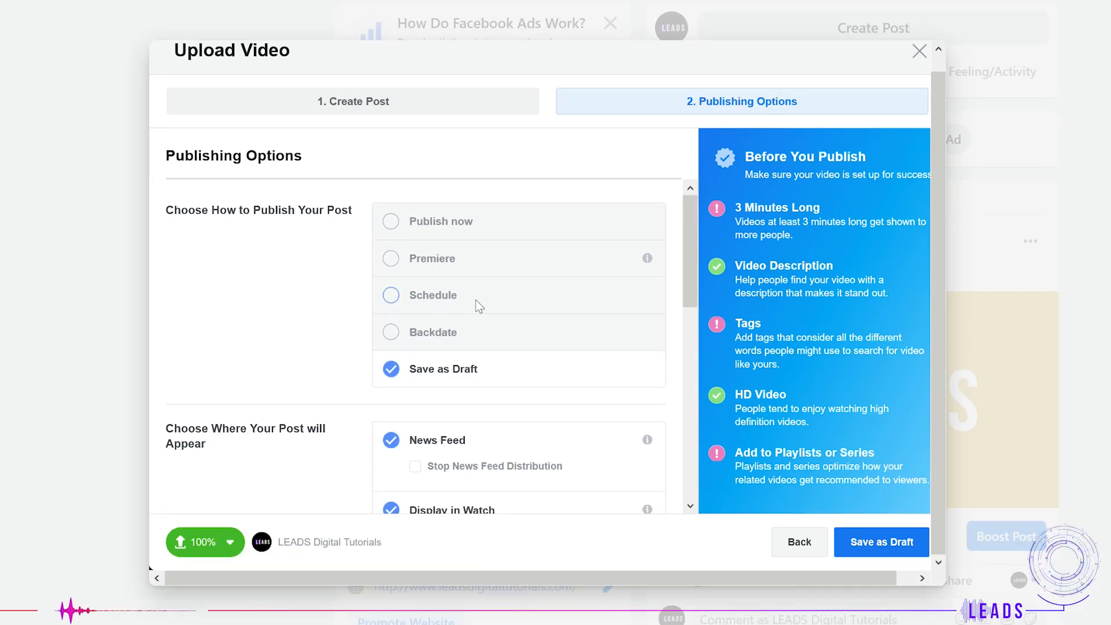
pyautogui.scroll(-5, 640, 380)
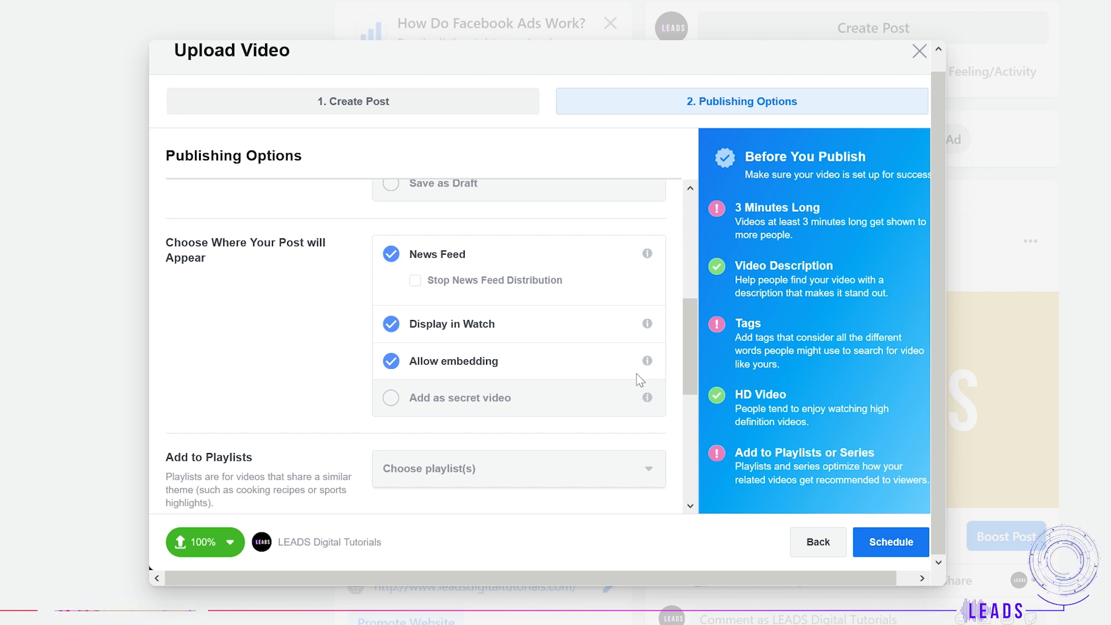
# Step: View the form for creating a new playlist for the video and close it without making one
pyautogui.scroll(-3, 464, 388)
pyautogui.click(464, 311)
pyautogui.click(485, 343)
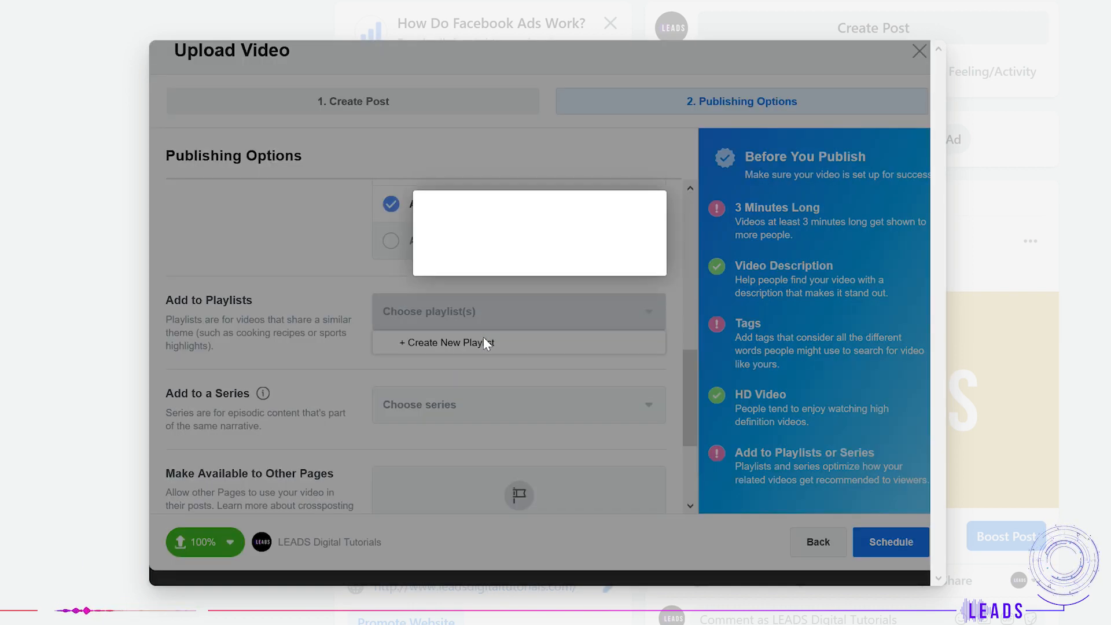
pyautogui.click(529, 221)
pyautogui.click(599, 266)
pyautogui.click(754, 150)
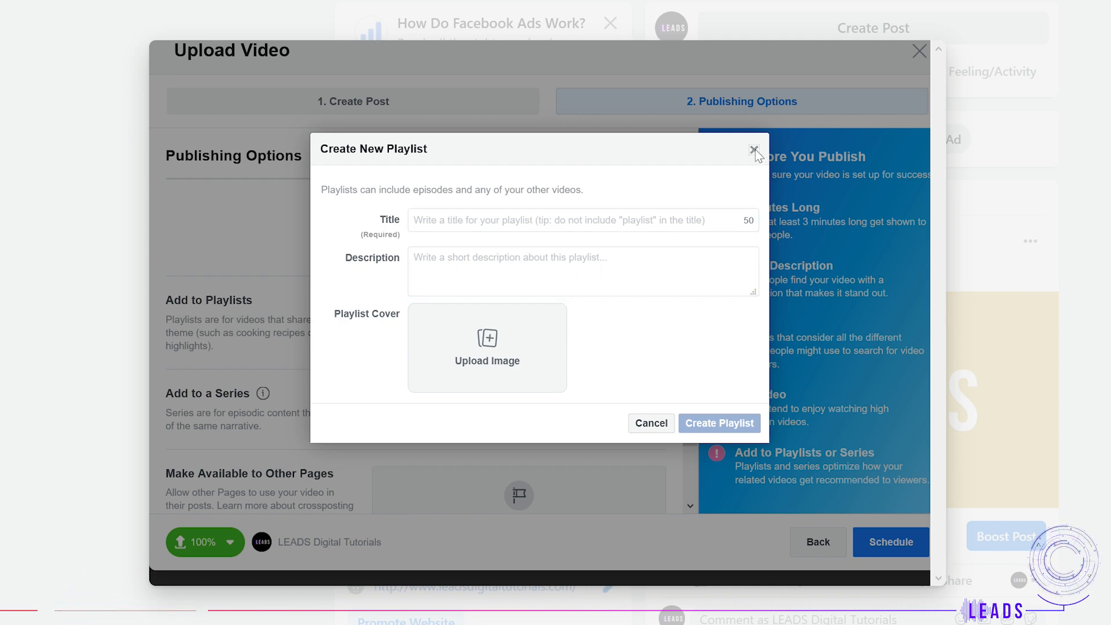
# Step: Look at the video's series choices, its crossposting to other pages, and the moderation option
pyautogui.click(562, 397)
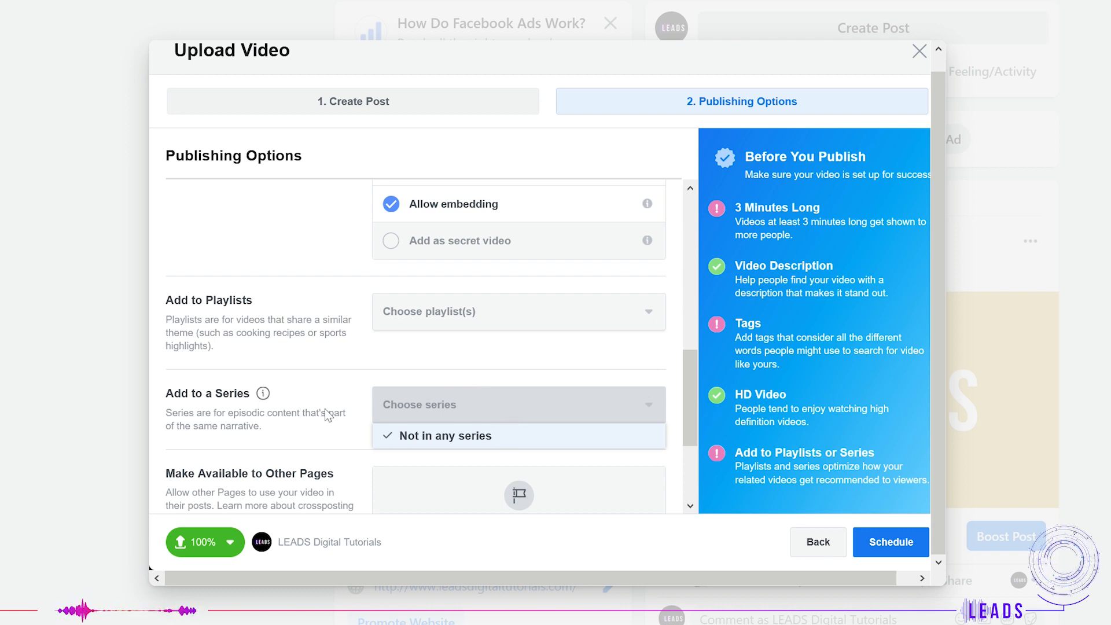
pyautogui.scroll(-3, 328, 414)
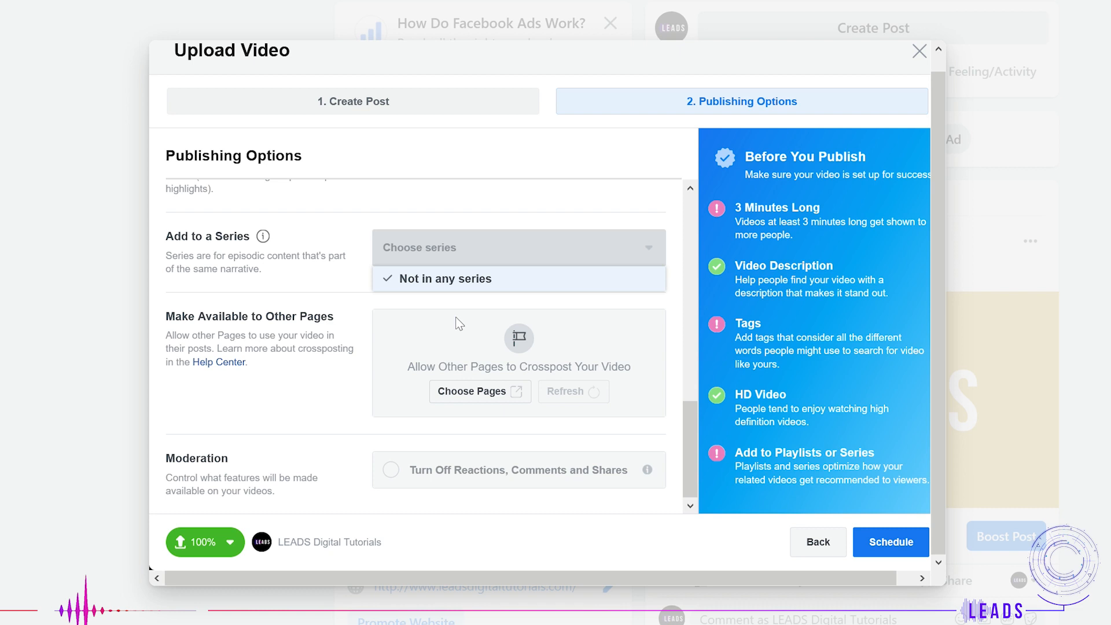
pyautogui.moveTo(509, 468)
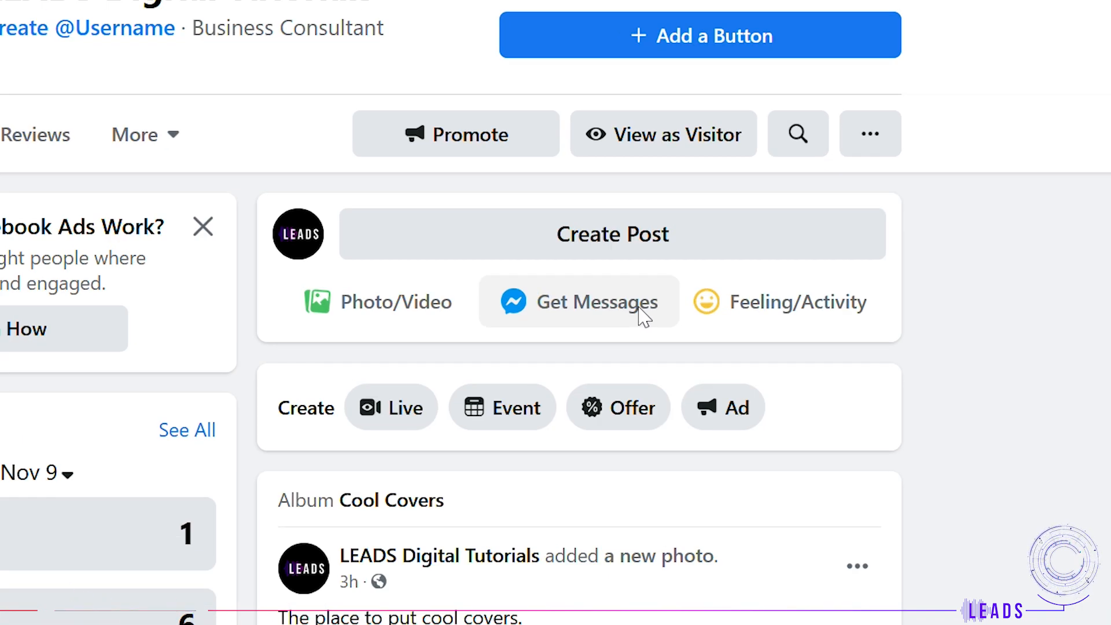
# Step: Start a page post with Get Messages and choose Get Gift Card Purchases from the post additions
pyautogui.click(643, 315)
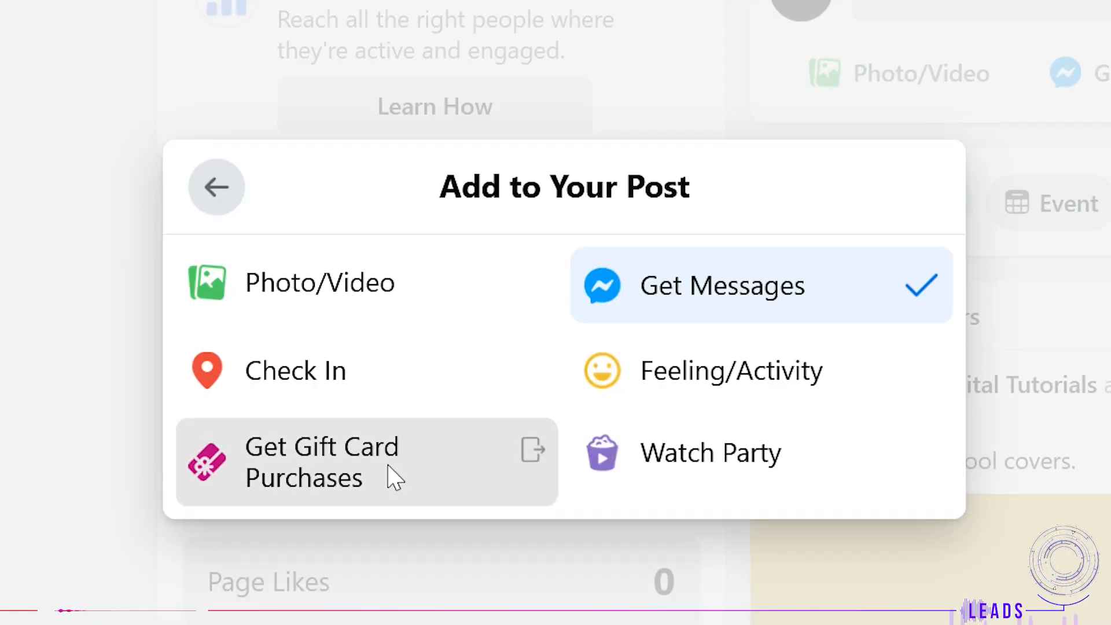
pyautogui.click(390, 476)
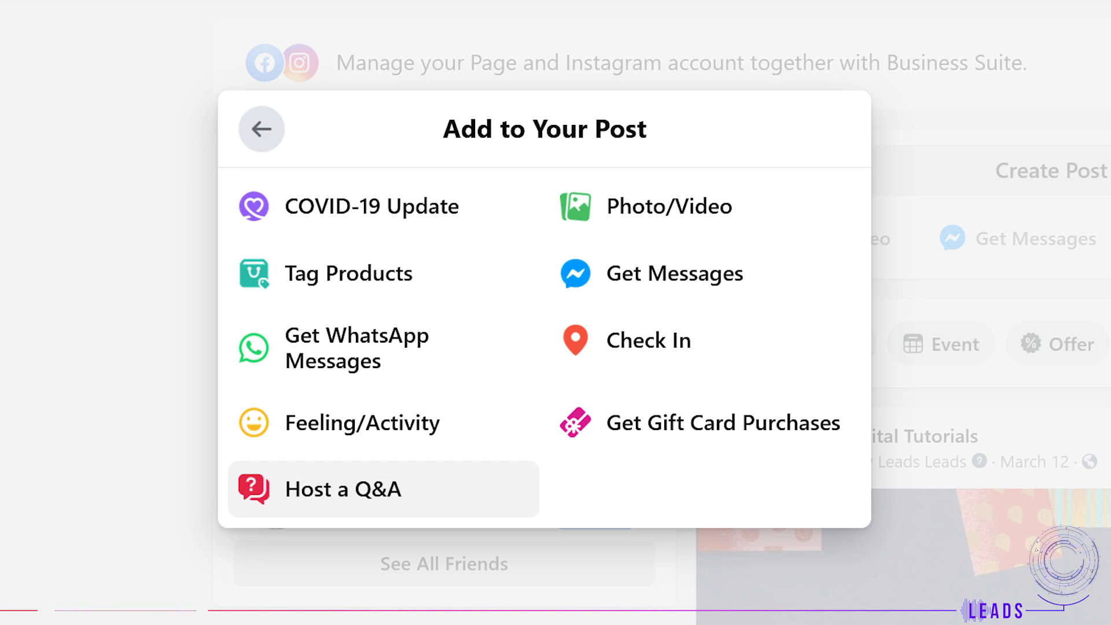
# Step: Host a Q&A asking "What marketing tactics are your favorite?" and try the dark blue and orange-red backgrounds
pyautogui.click(343, 488)
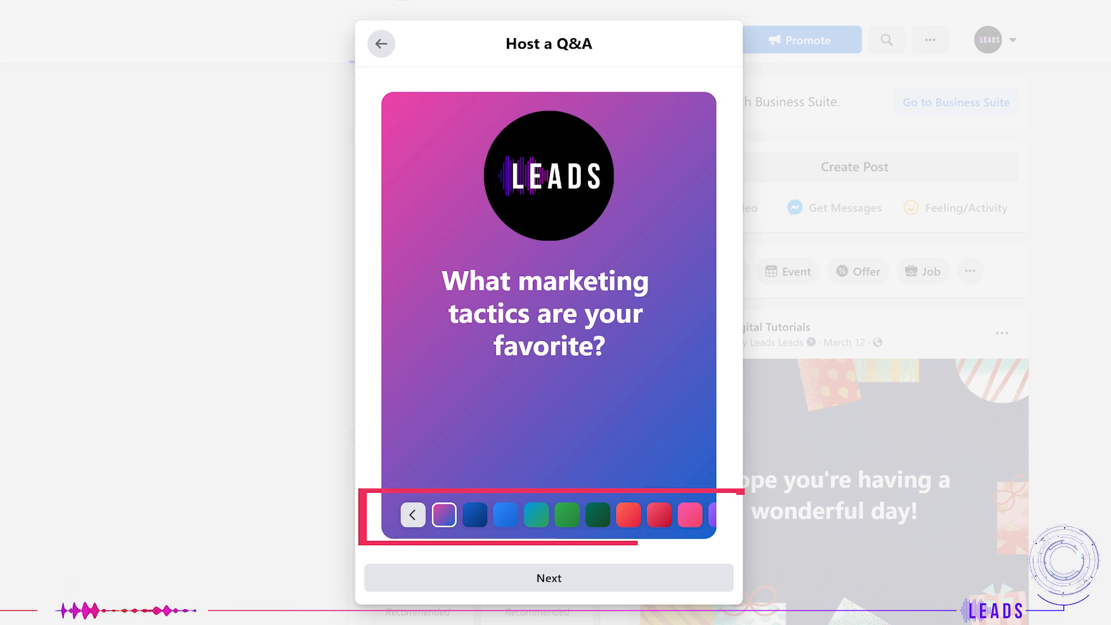
pyautogui.click(474, 514)
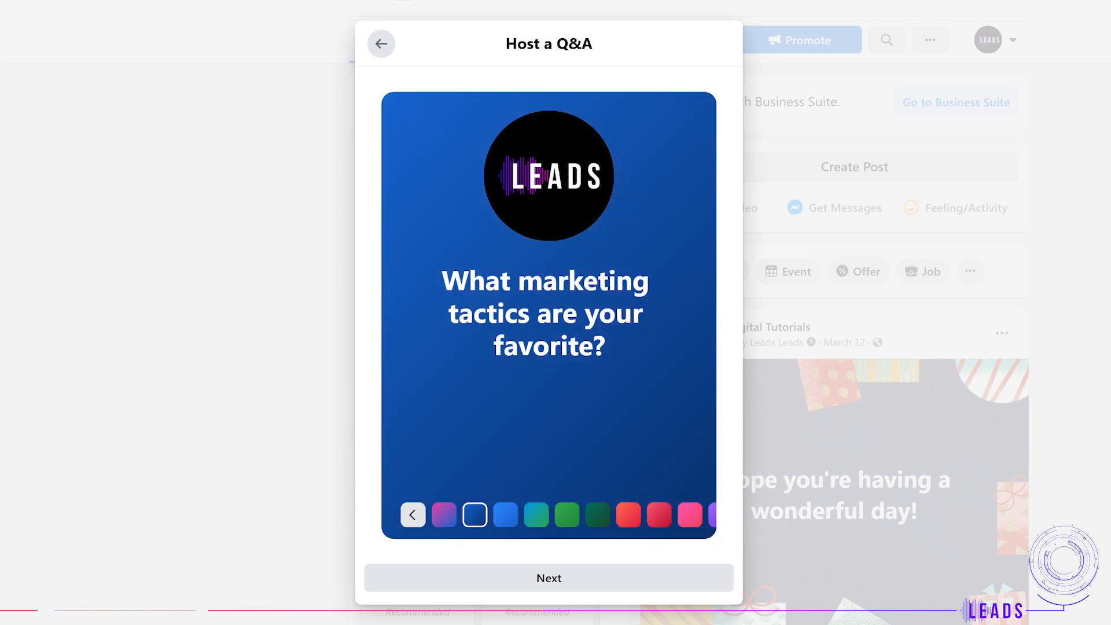
pyautogui.click(628, 515)
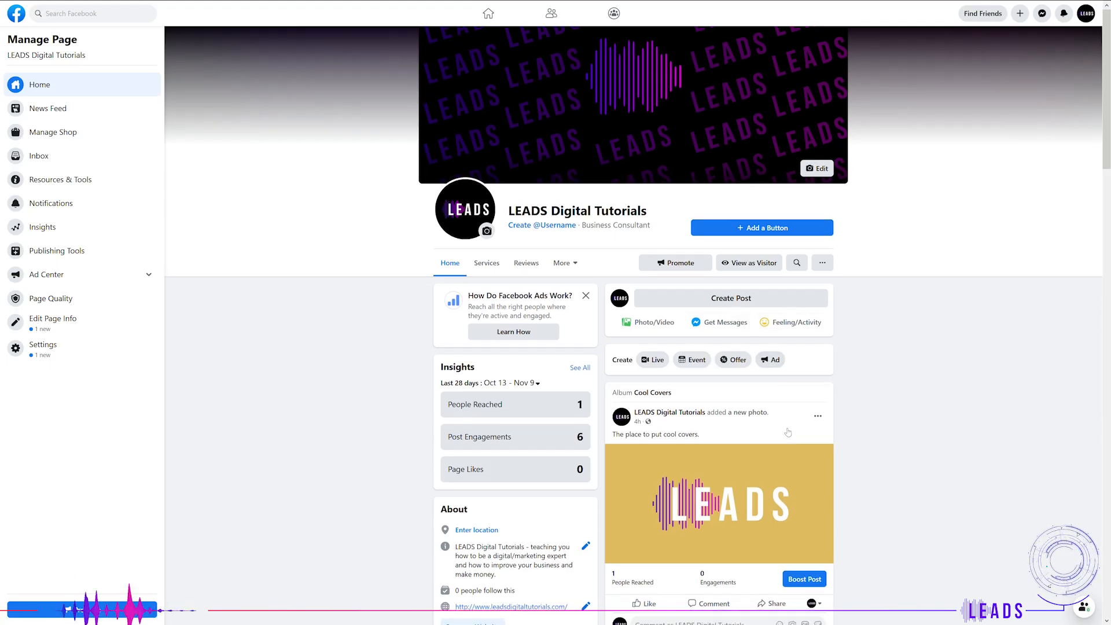
# Step: Open the boost settings for the page's Cool Covers album photo post
pyautogui.scroll(-2, 752, 347)
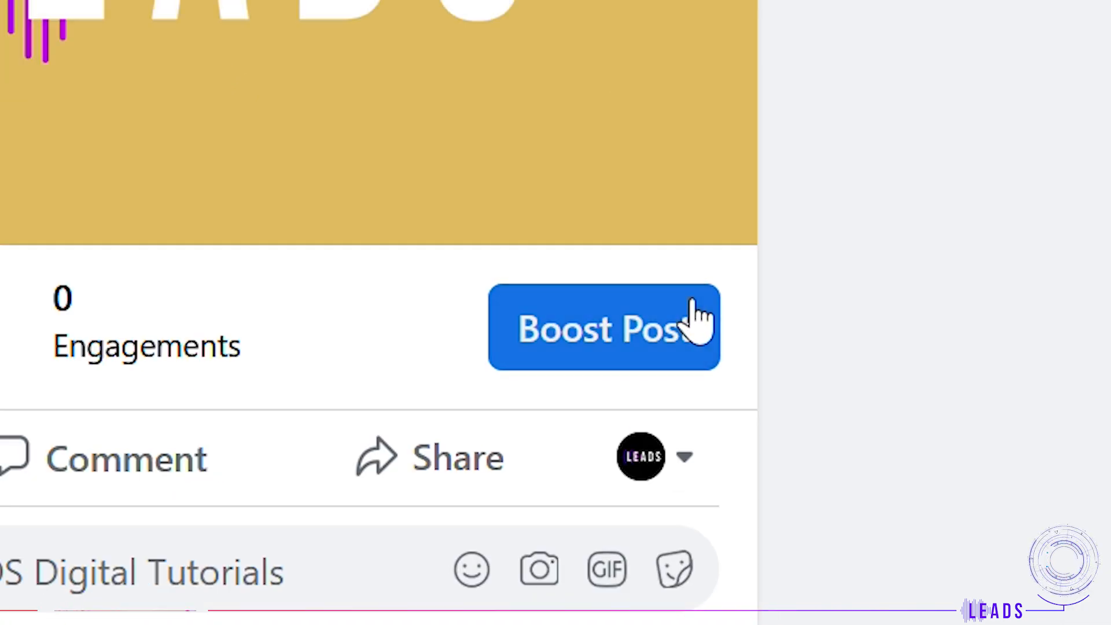
pyautogui.click(693, 307)
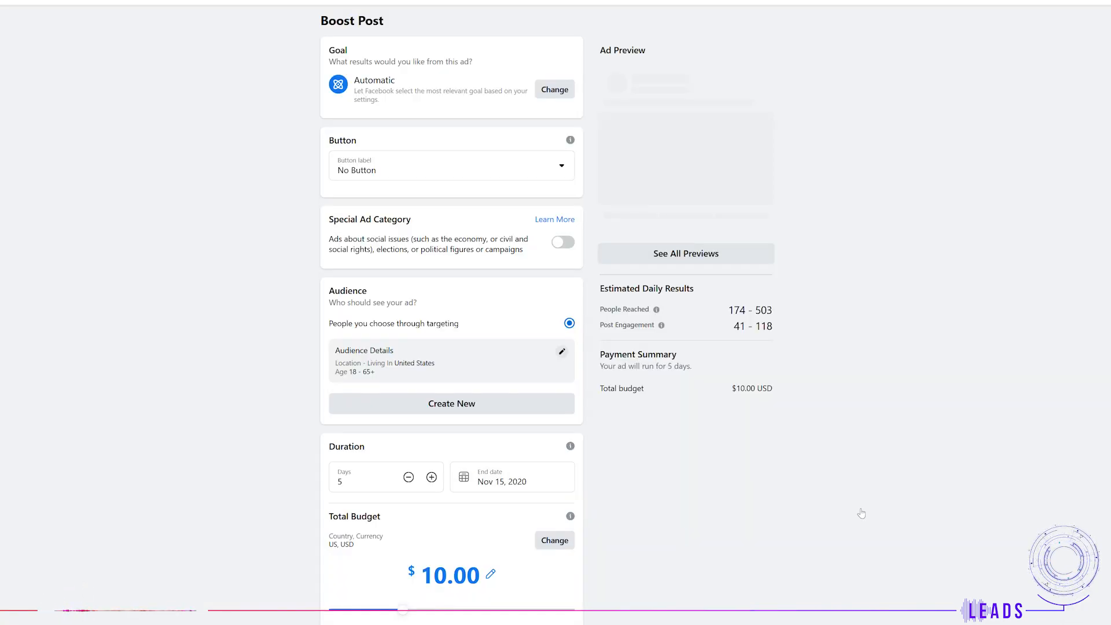